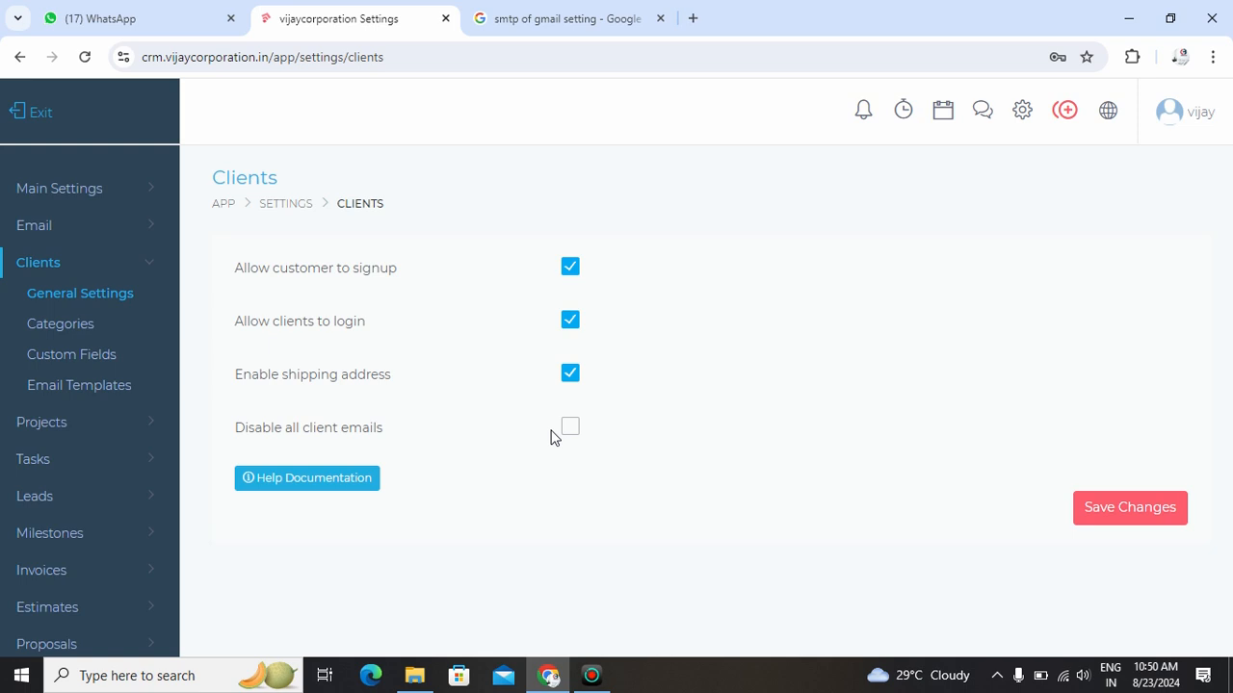
- Add a client category named "animation of video" in the client category settings
click(71, 327)
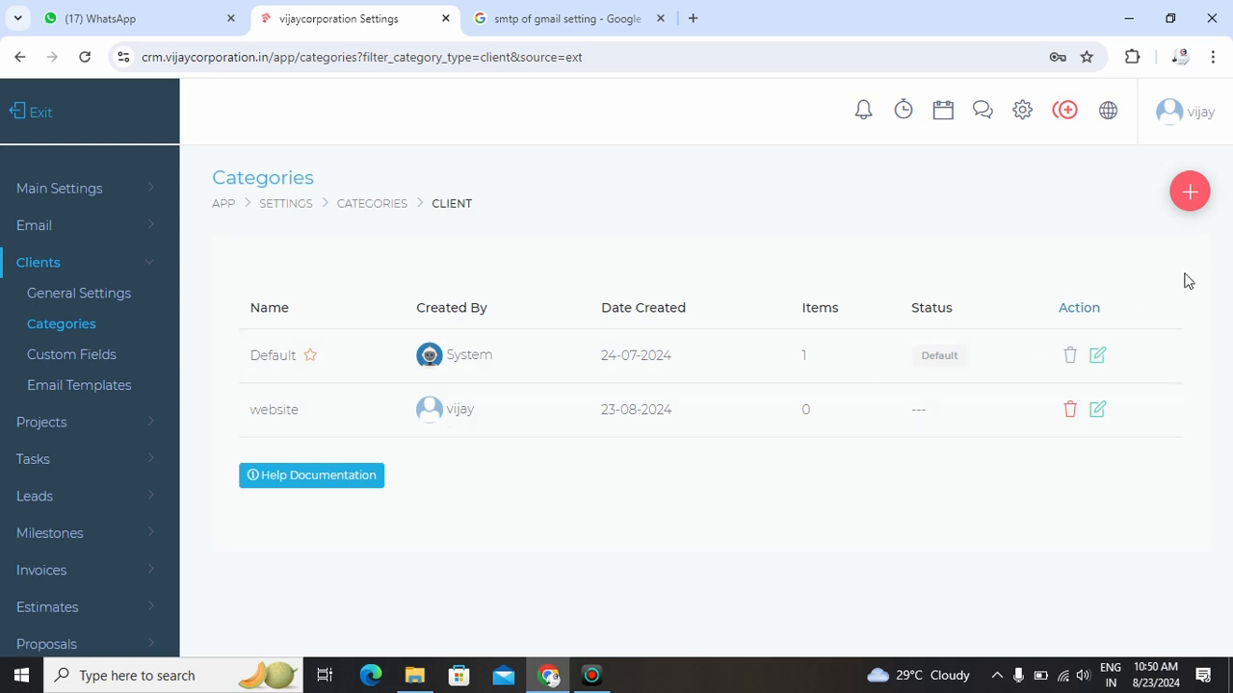
click(1188, 195)
click(402, 240)
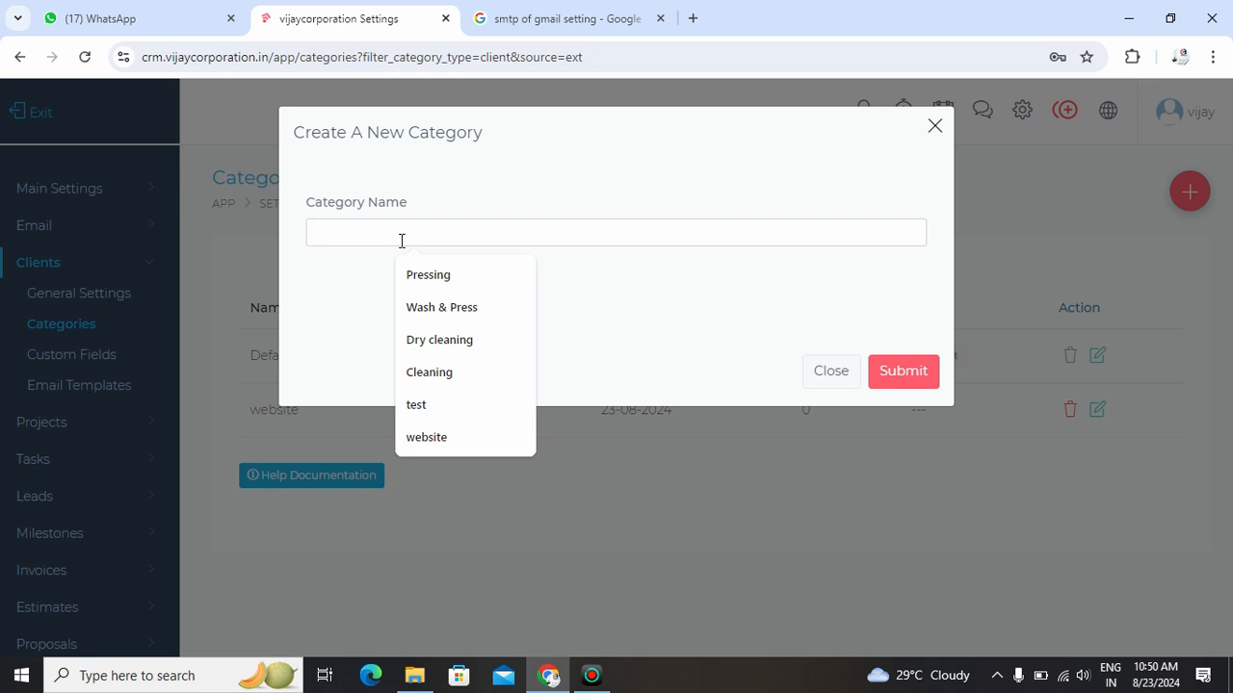
text(animat)
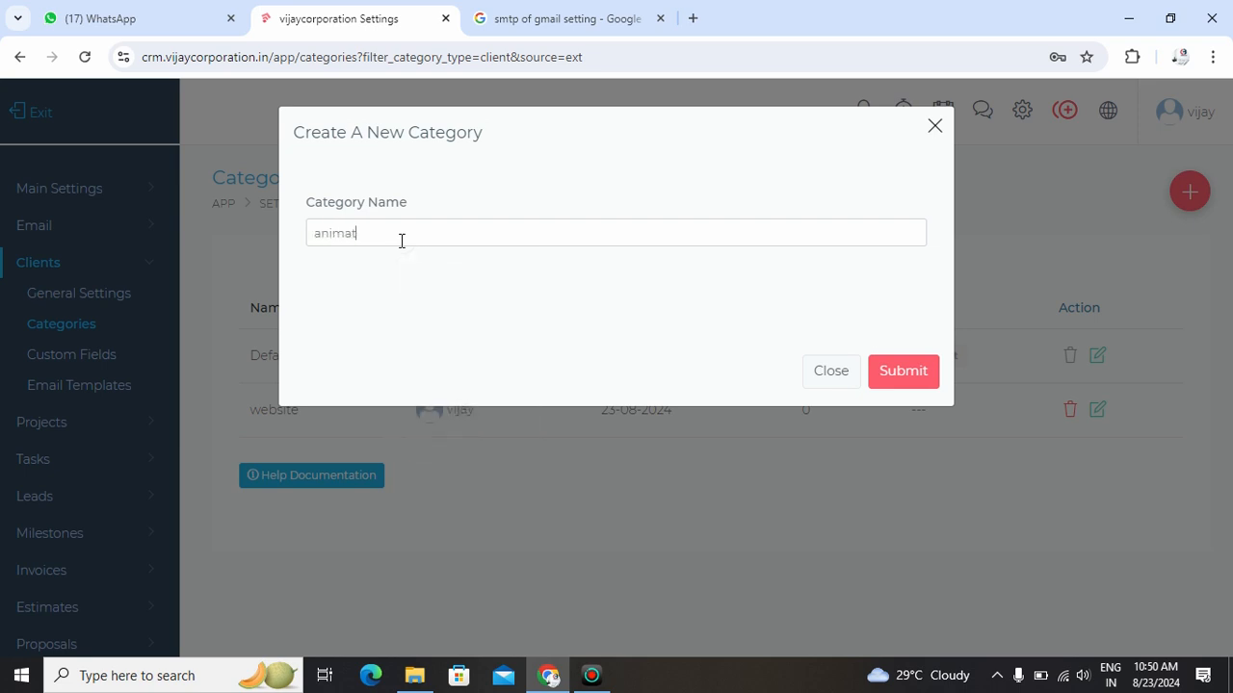
text(ion of video)
key(Return)
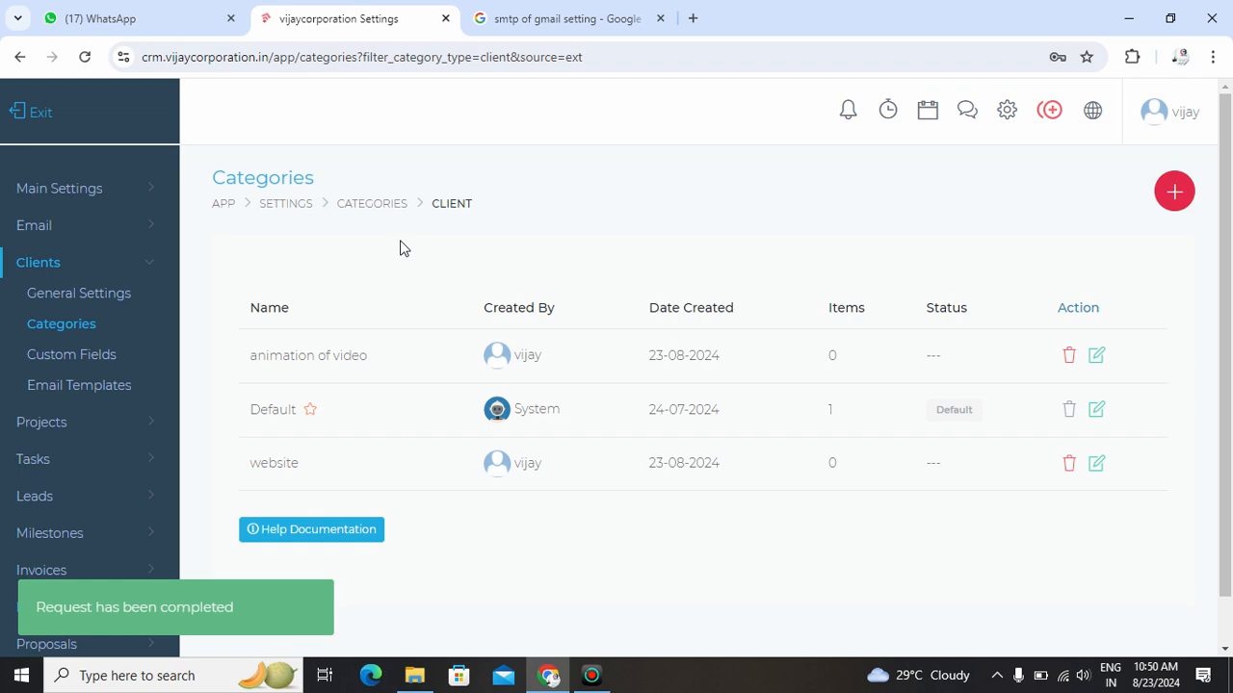
- Create another client category named "dynamic website"
click(1175, 191)
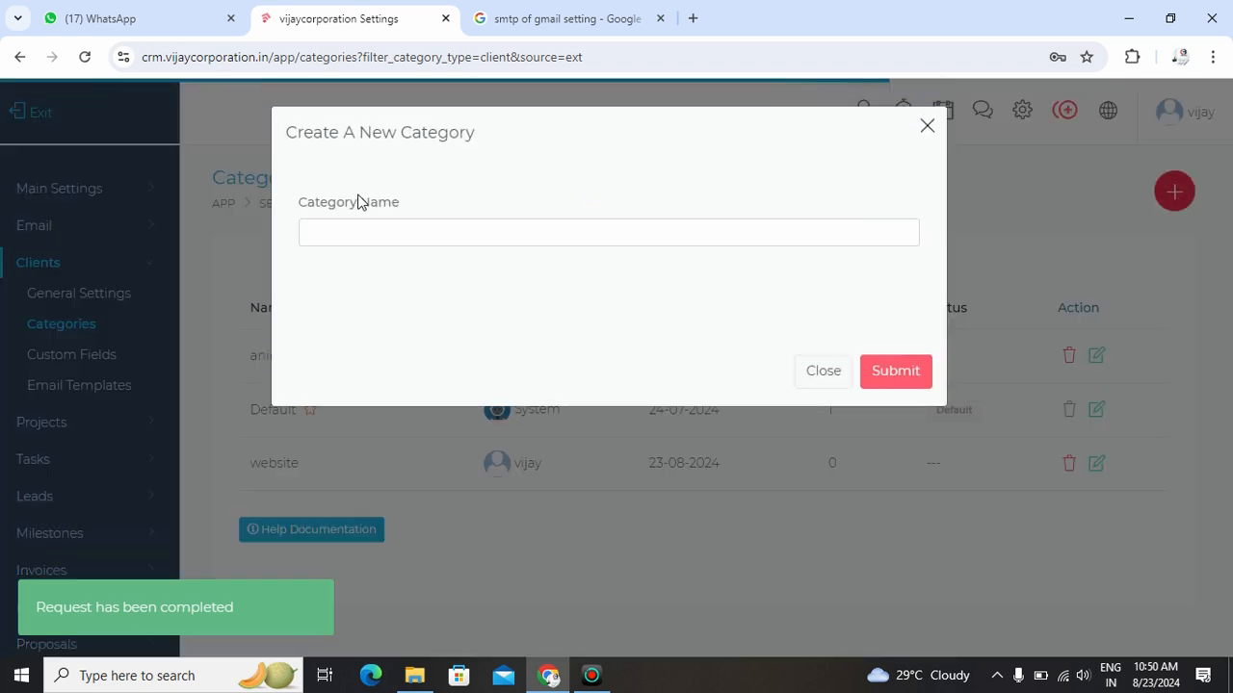
click(446, 235)
text(dynamic we)
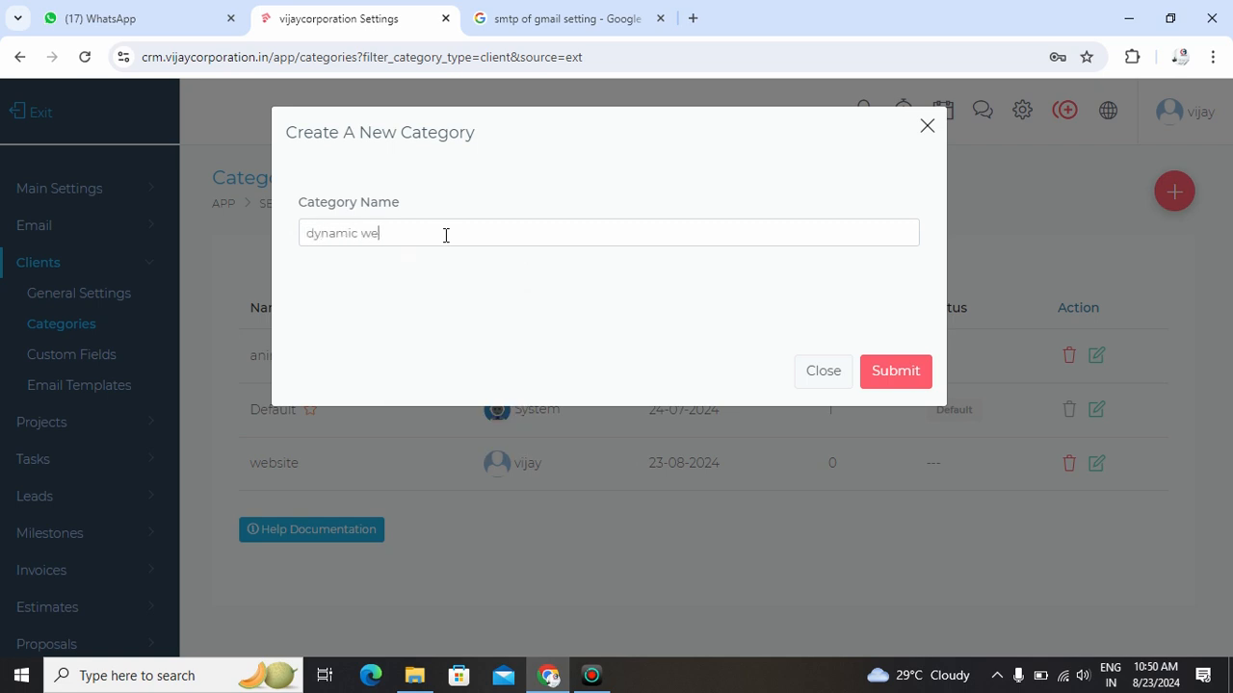
text(bsite)
key(Return)
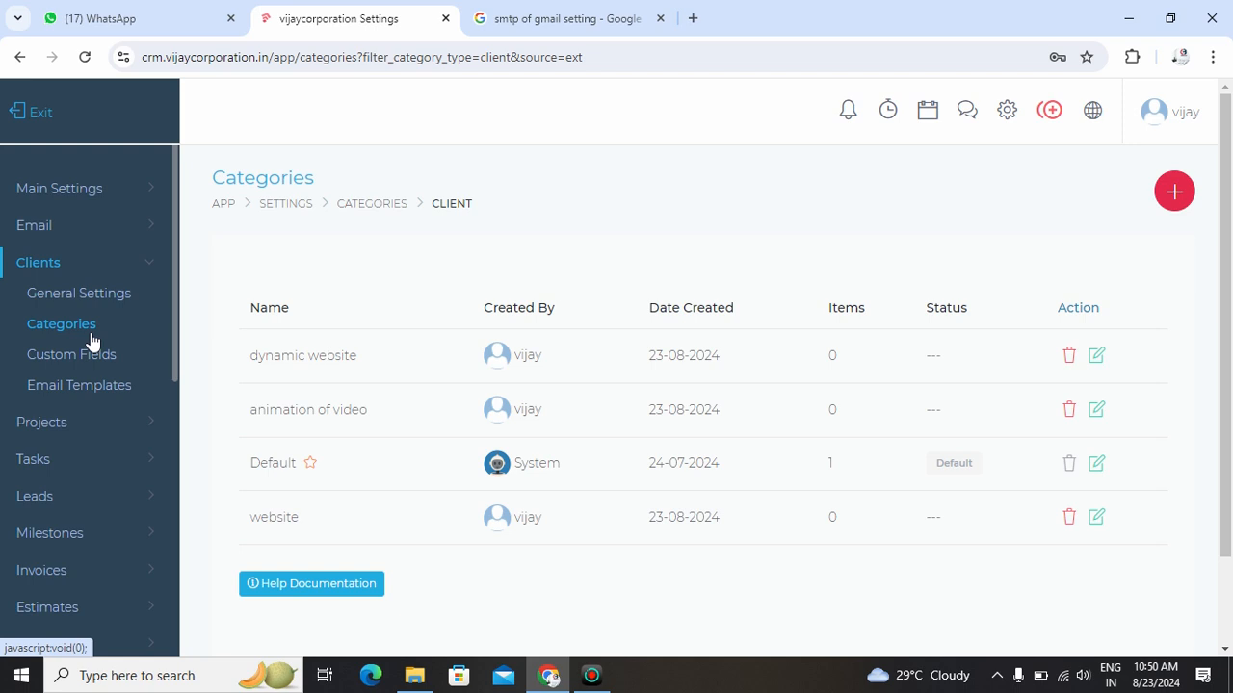
- Review the project settings: general settings, categories, and the team permission options
click(132, 269)
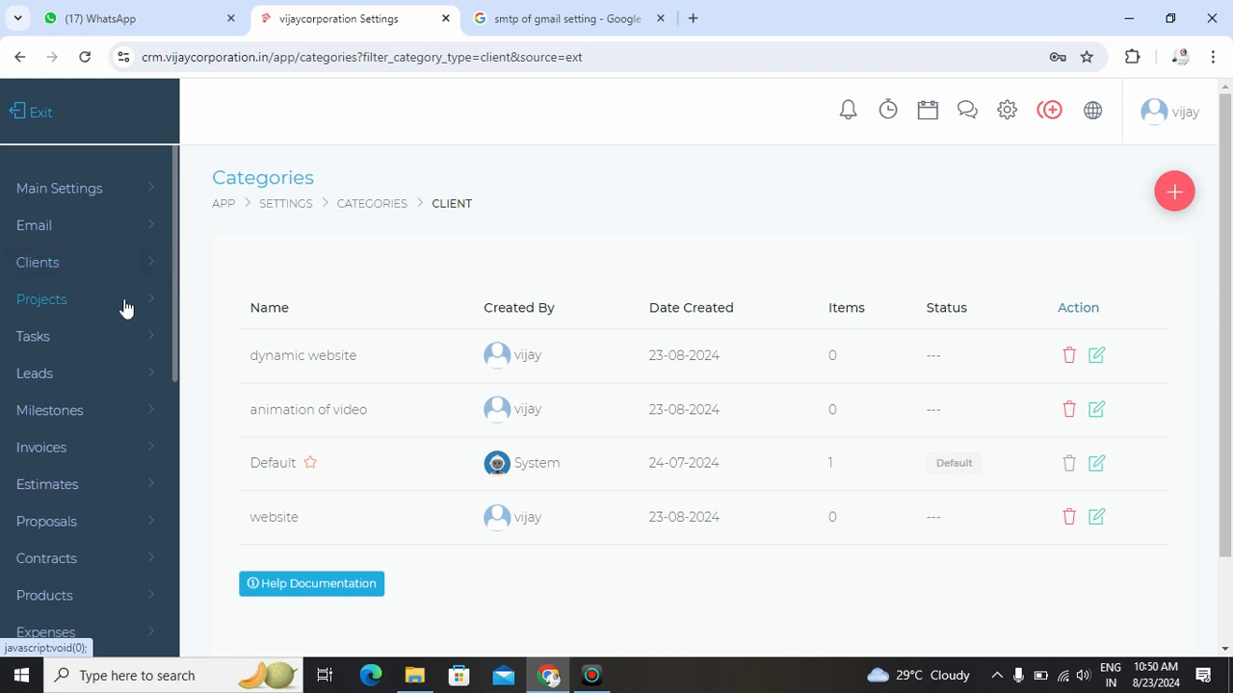
click(123, 304)
click(105, 337)
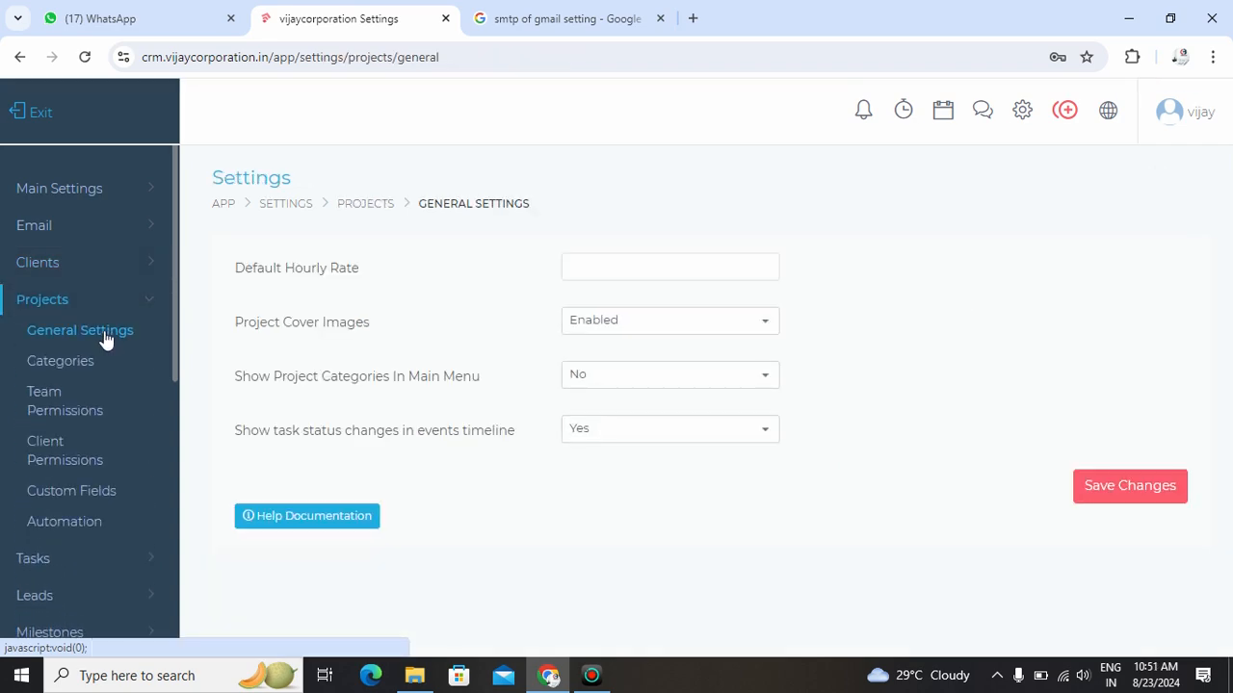
click(621, 271)
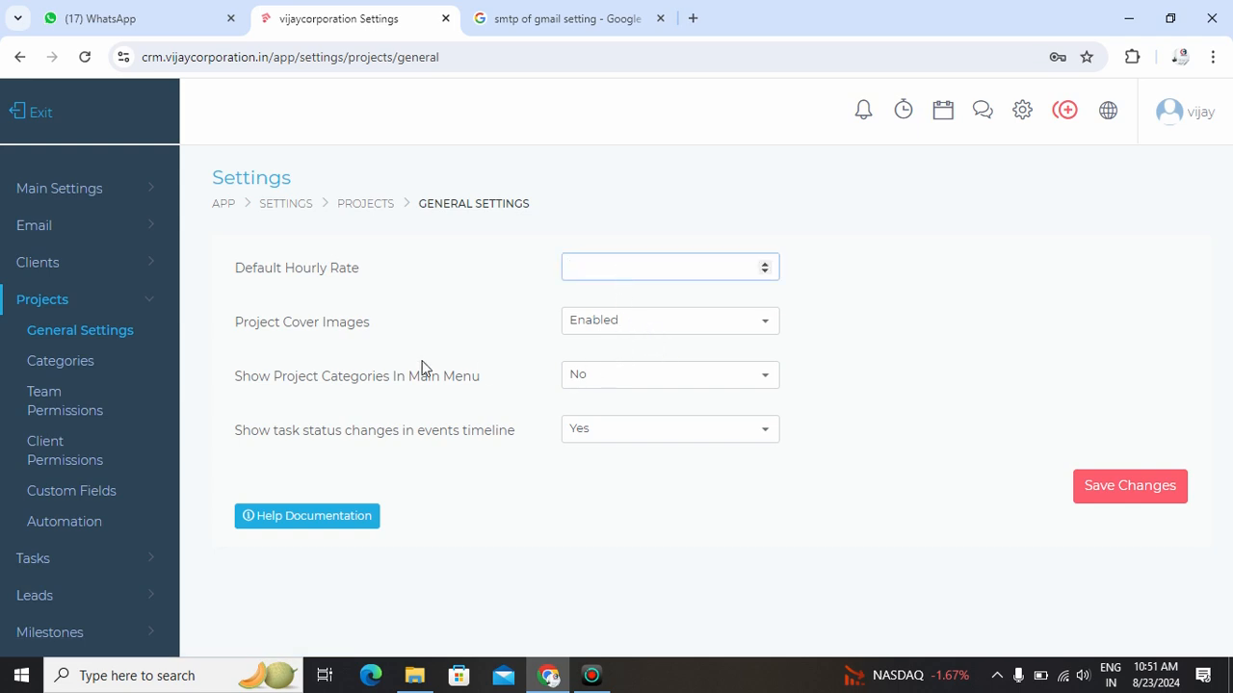
click(77, 370)
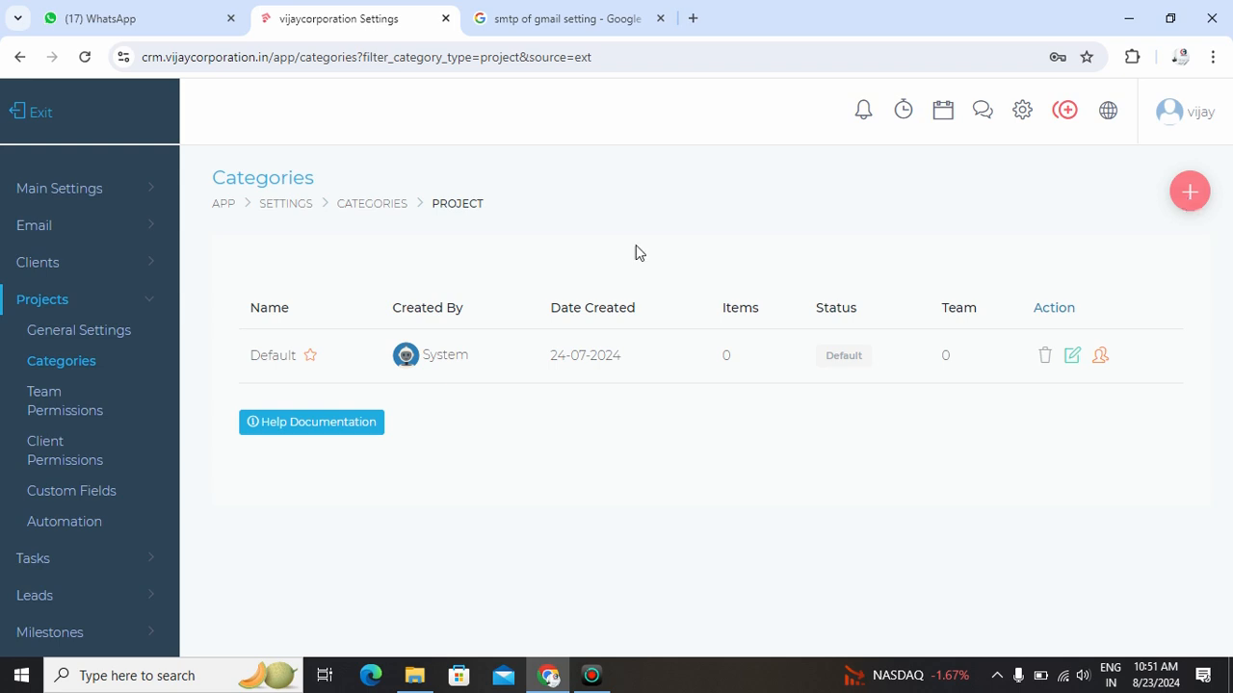
click(36, 407)
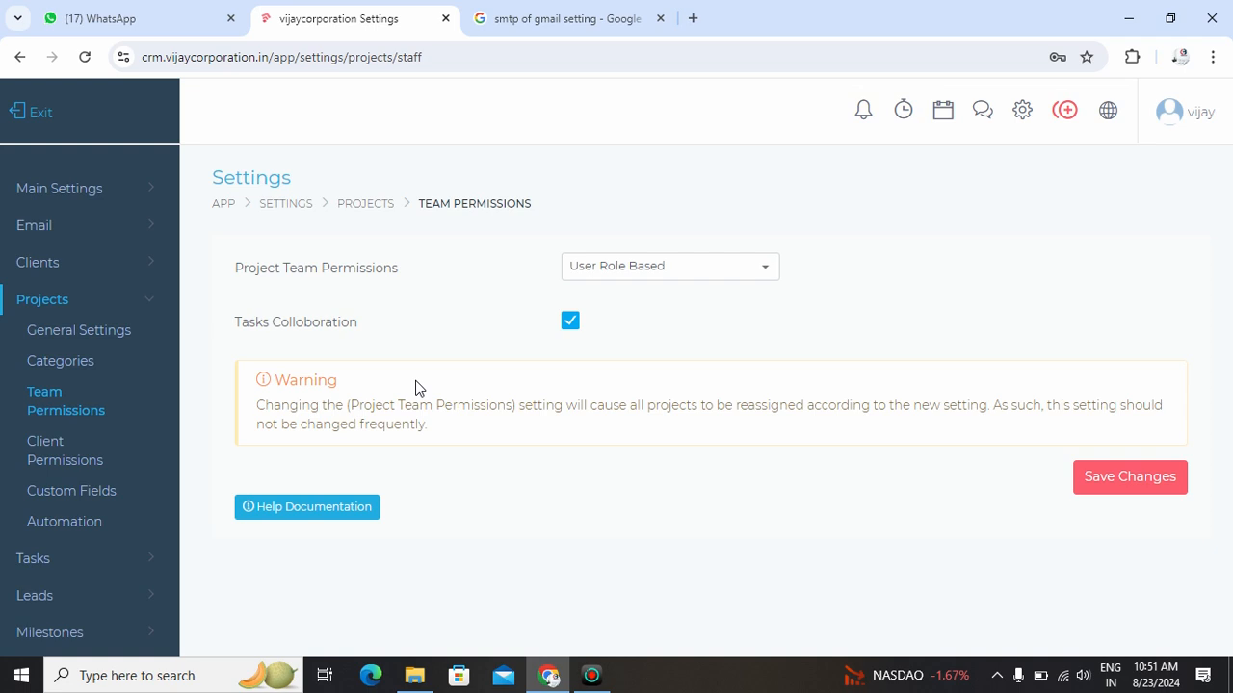
click(740, 274)
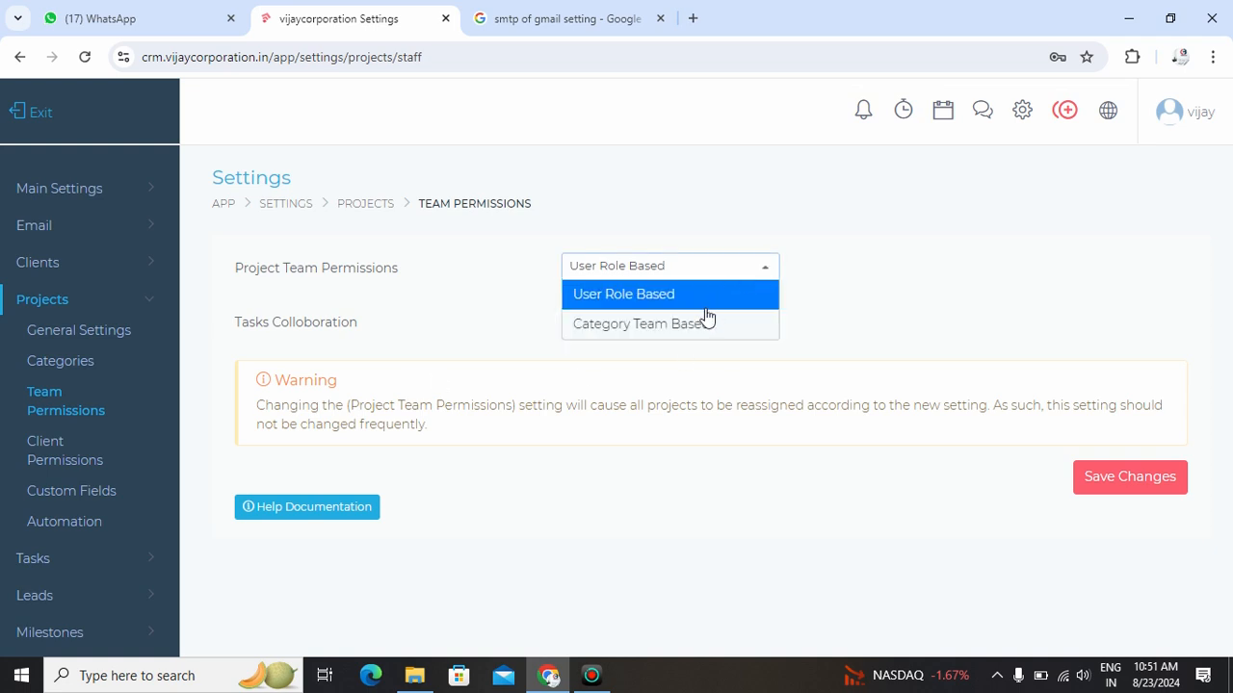
click(518, 500)
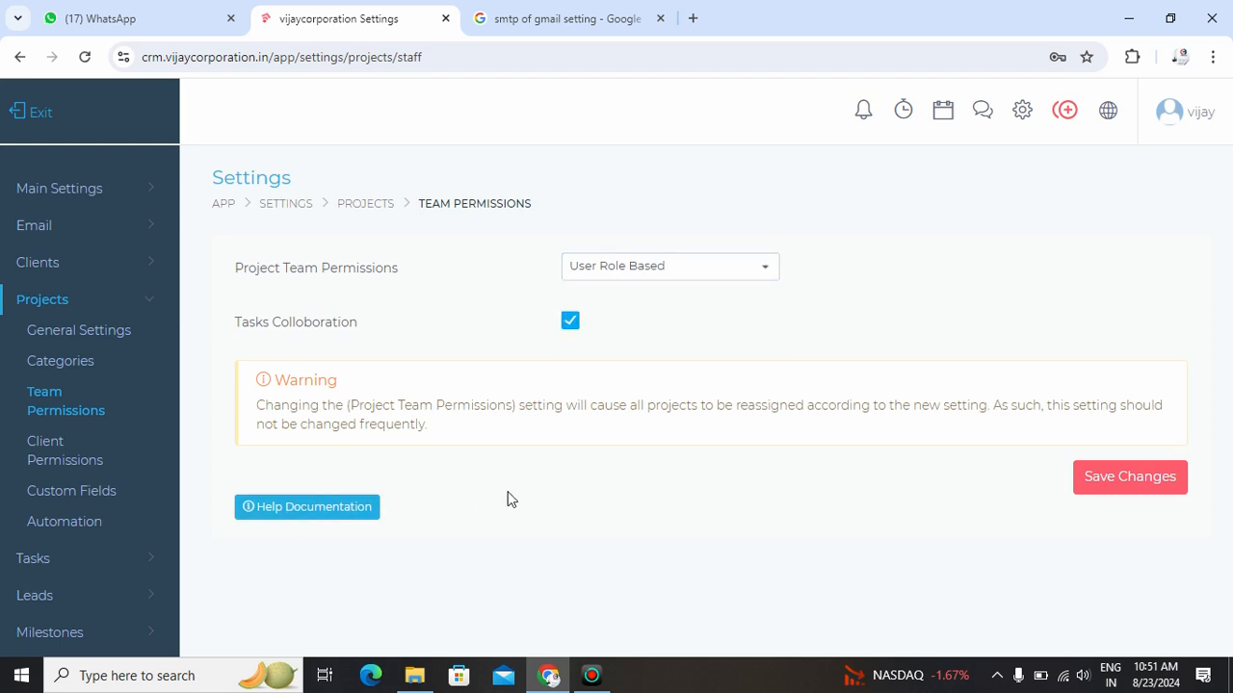
- Examine the task settings: the Kanban board card items in general settings, the statuses, and the priorities
scroll(53, 477, down, 4)
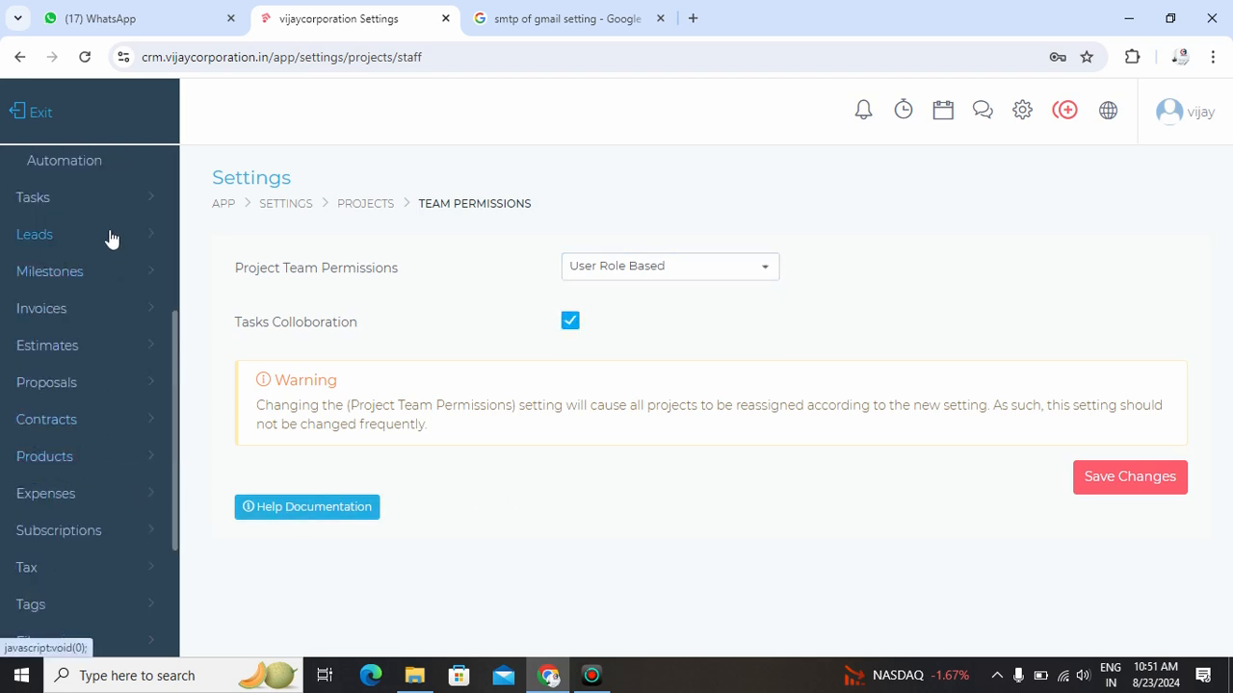
click(130, 197)
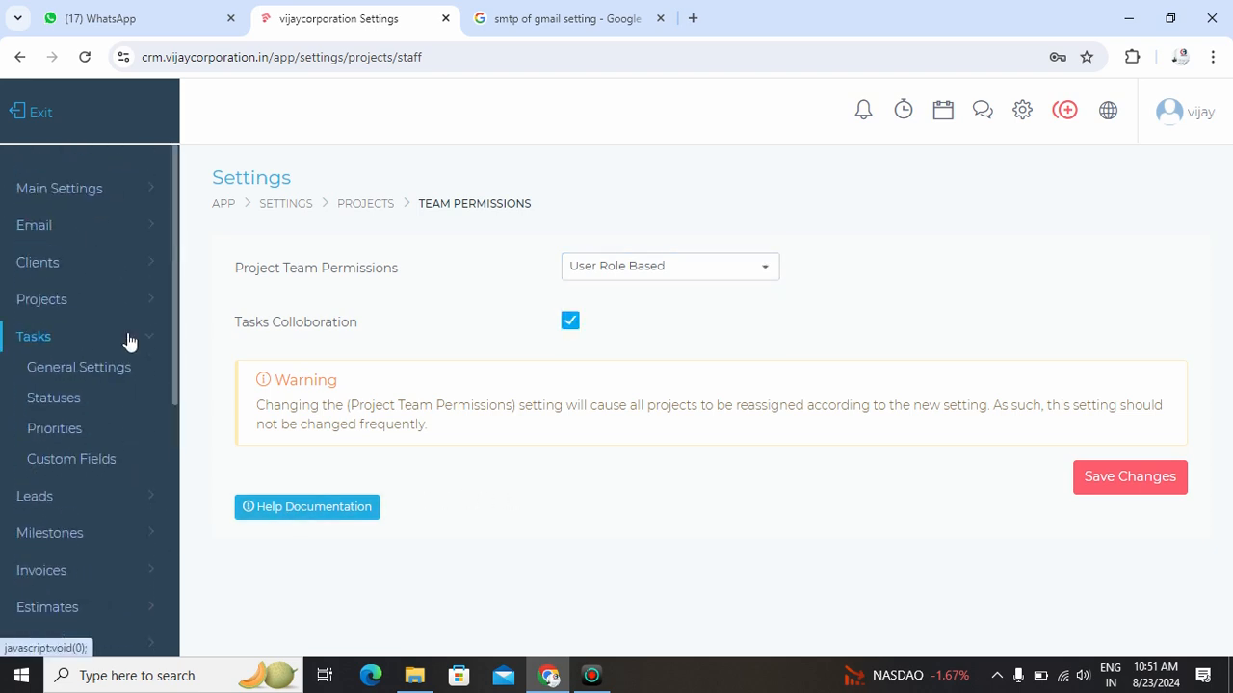
click(78, 381)
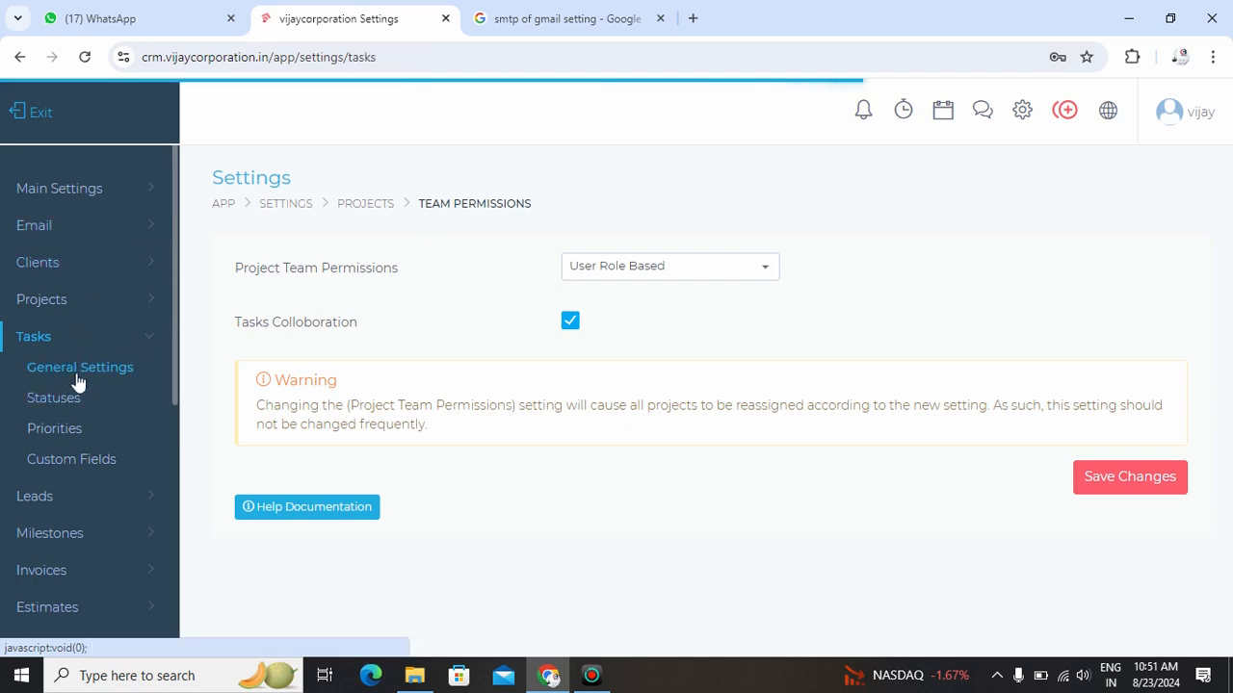
scroll(540, 472, down, 2)
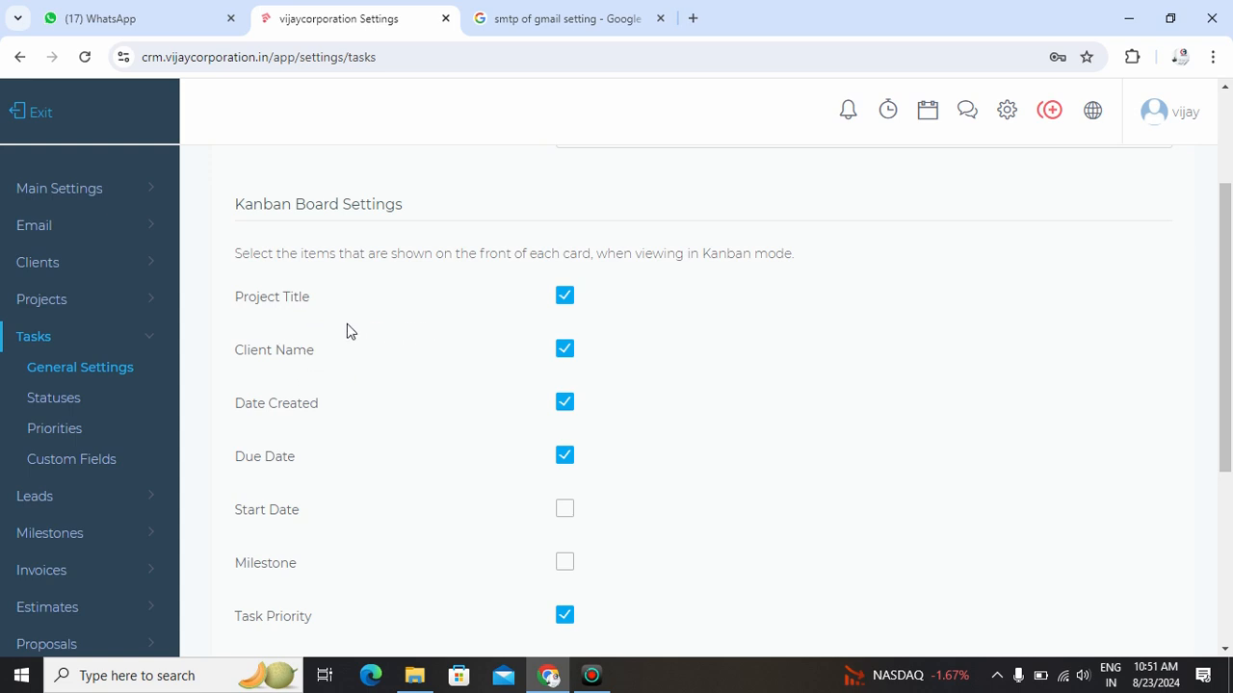
scroll(290, 478, down, 2)
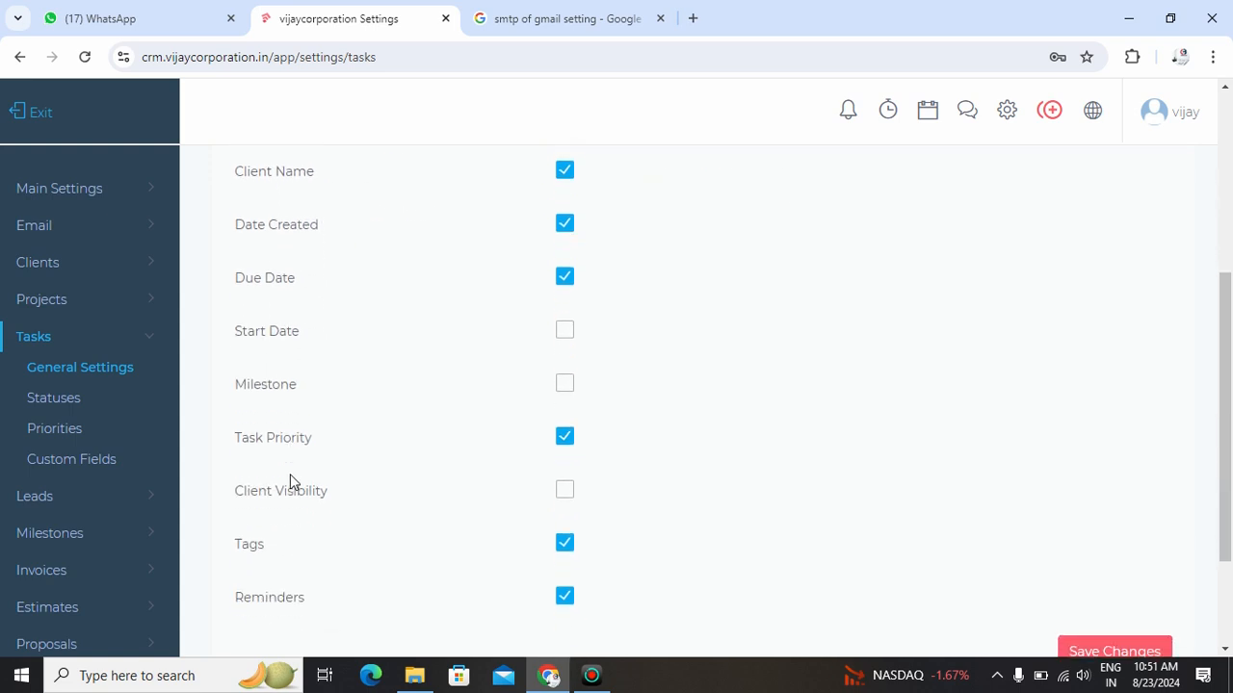
scroll(292, 481, down, 2)
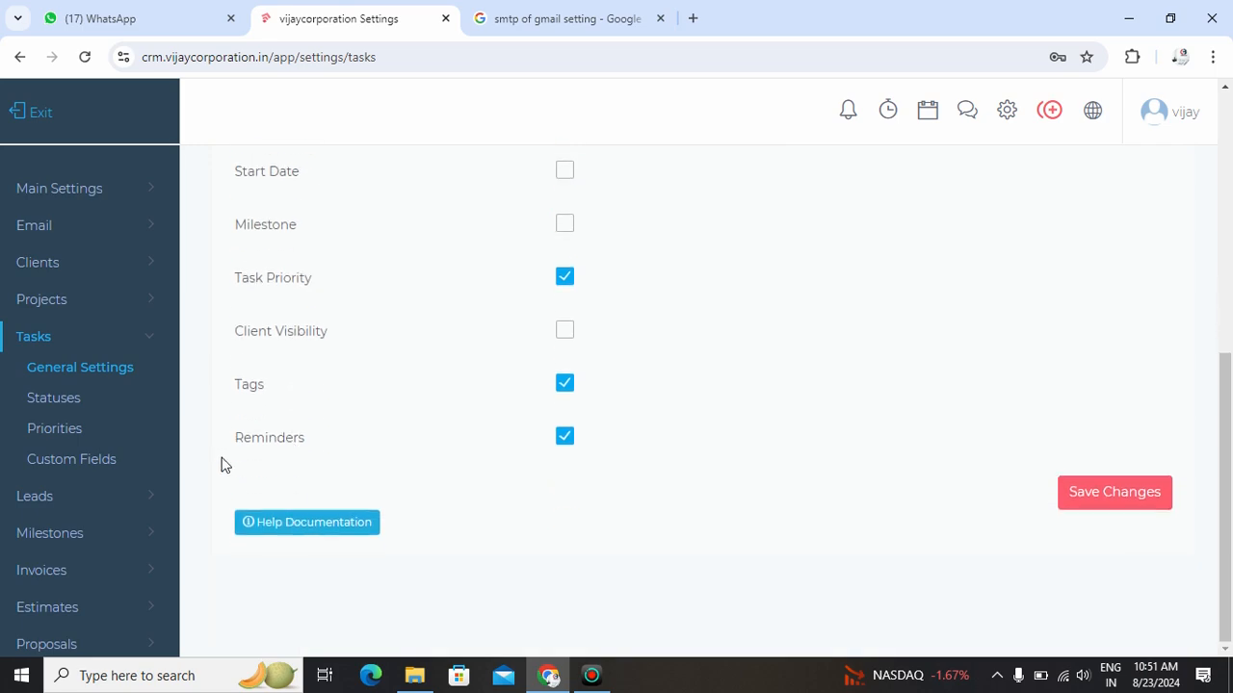
click(74, 403)
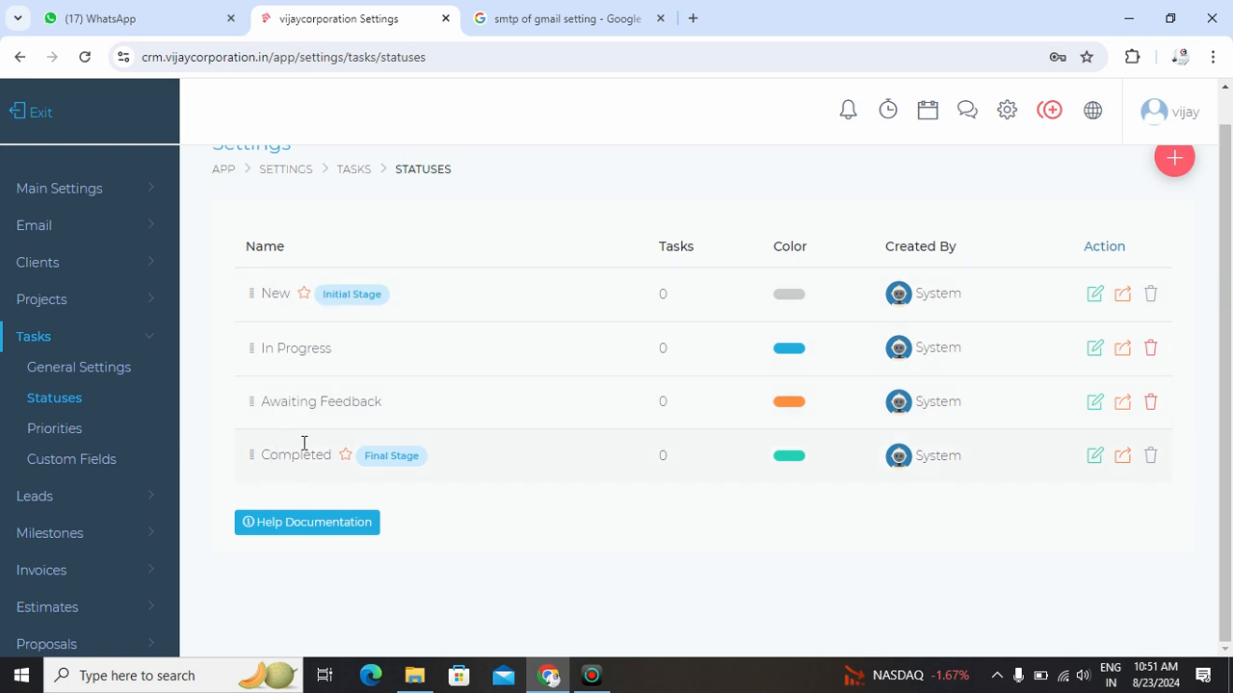
click(56, 429)
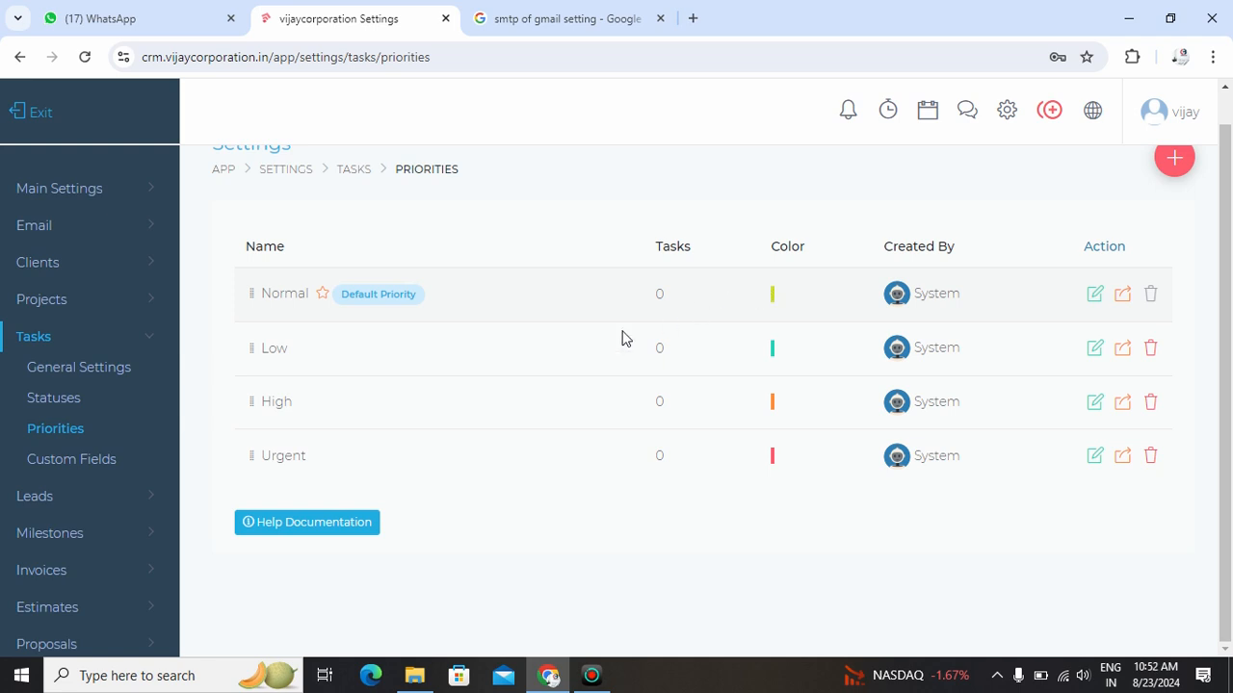
drag(266, 348, 292, 352)
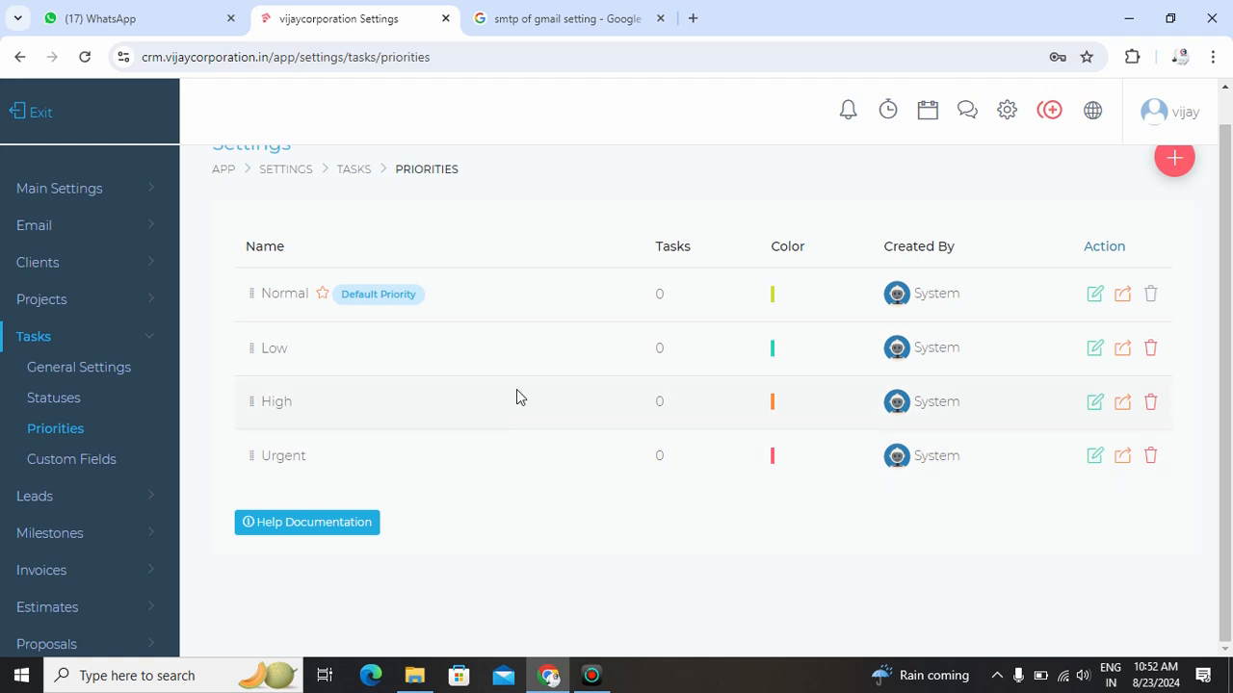
- Examine the lead settings: the Kanban card items in general settings, the lead categories, and the lead stages
click(86, 335)
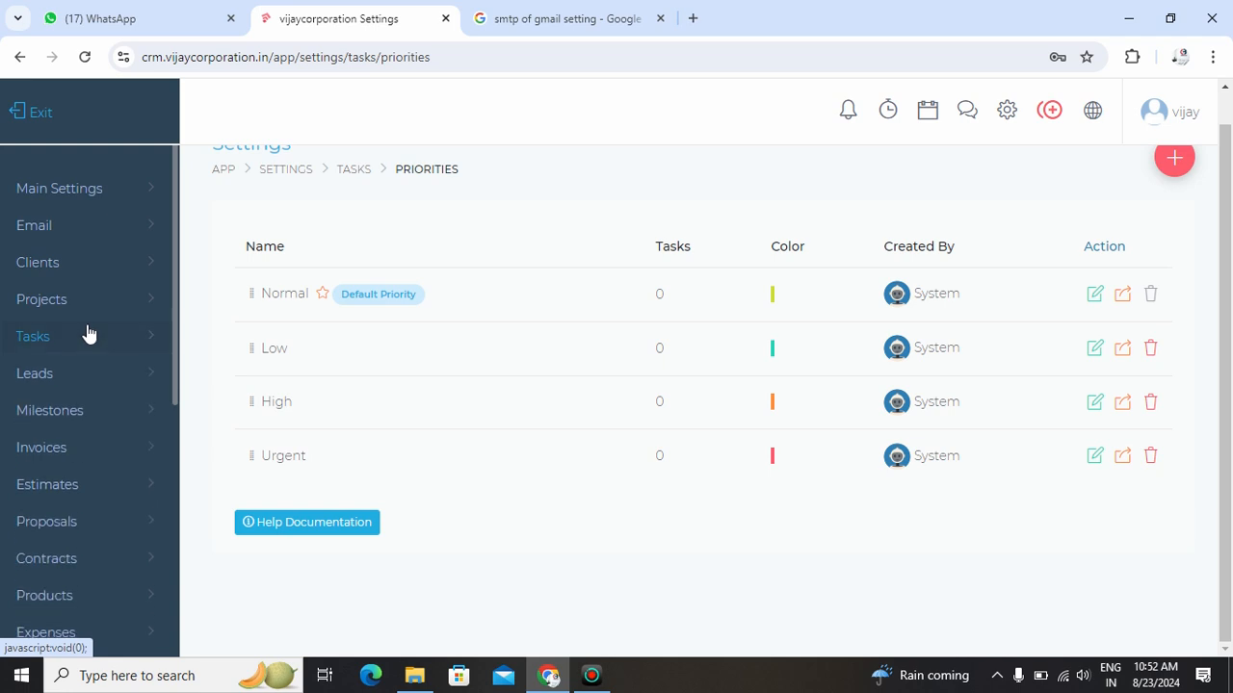
click(86, 375)
click(83, 406)
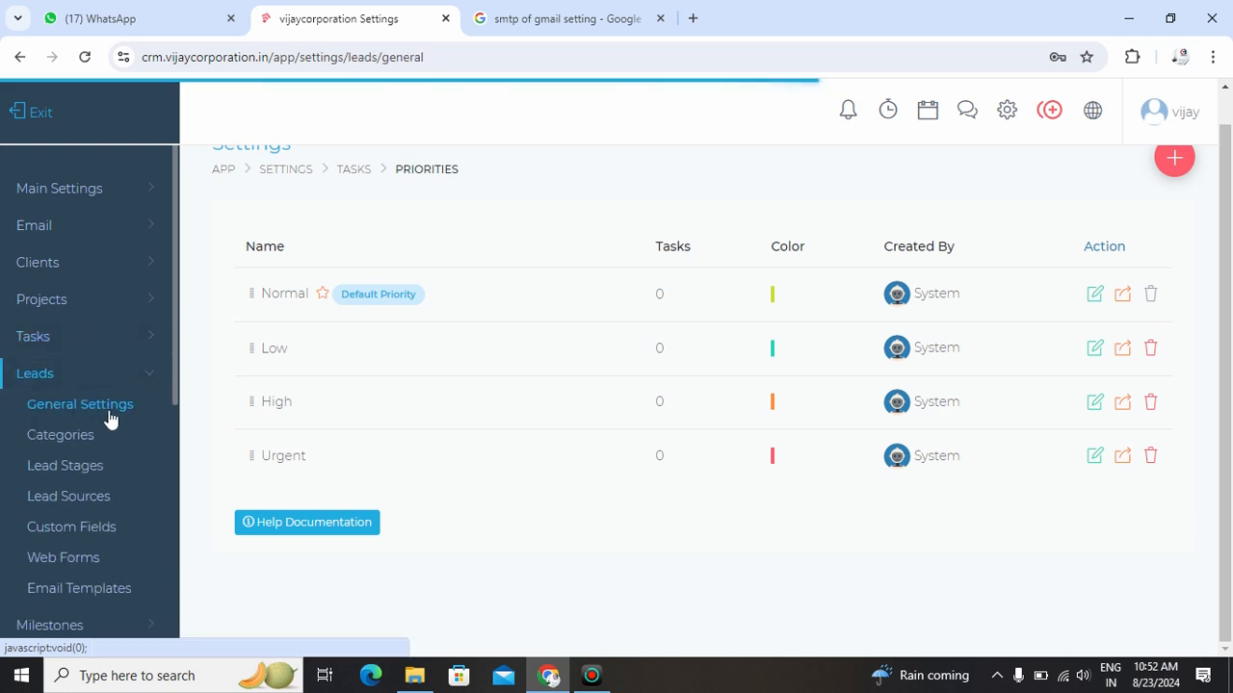
scroll(457, 429, down, 2)
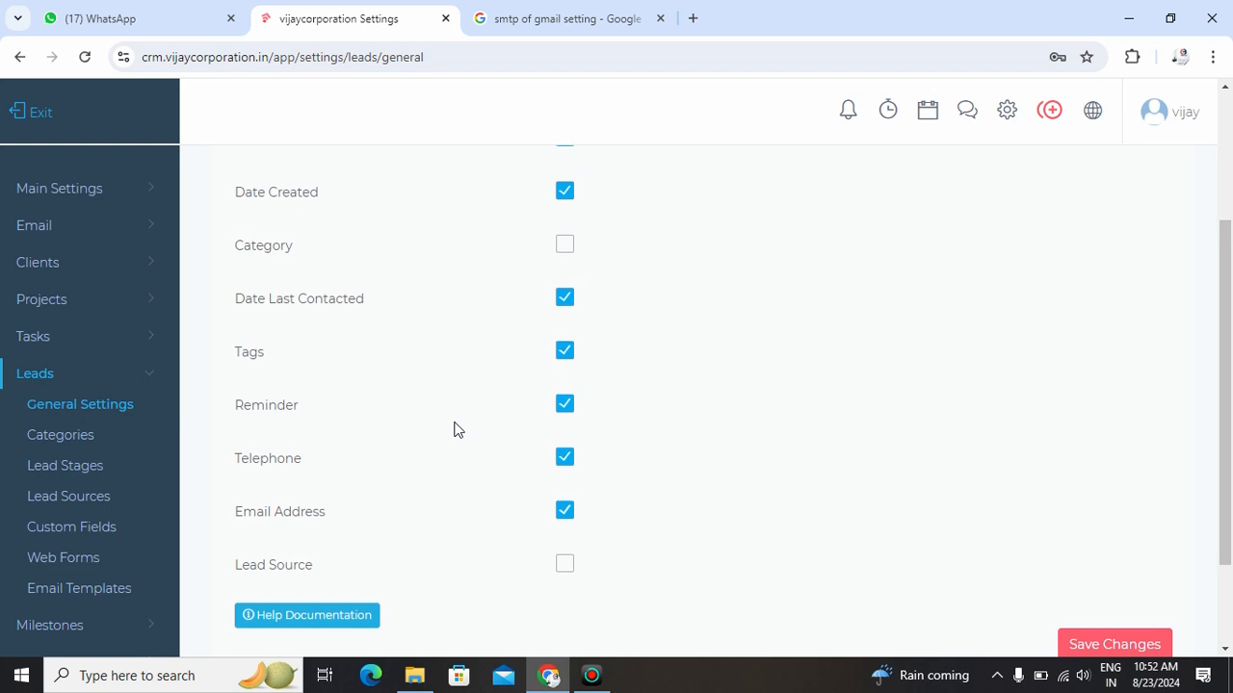
scroll(458, 430, up, 2)
scroll(458, 430, down, 1)
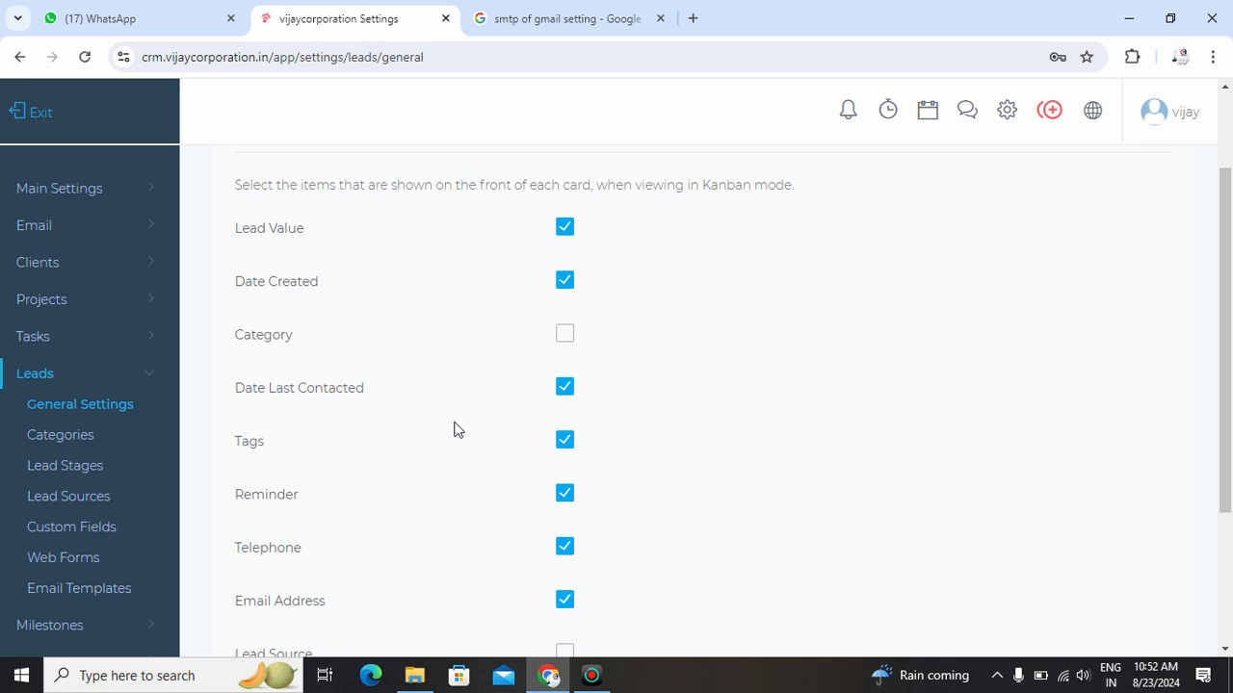
scroll(457, 430, down, 2)
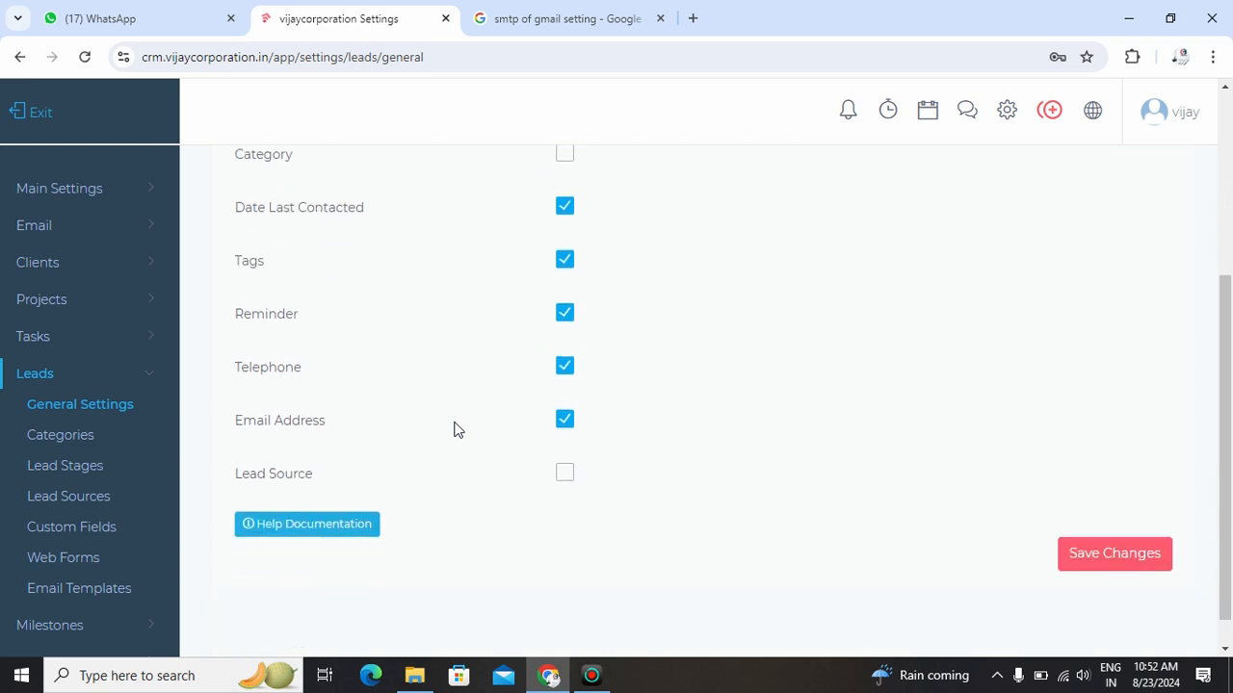
click(45, 438)
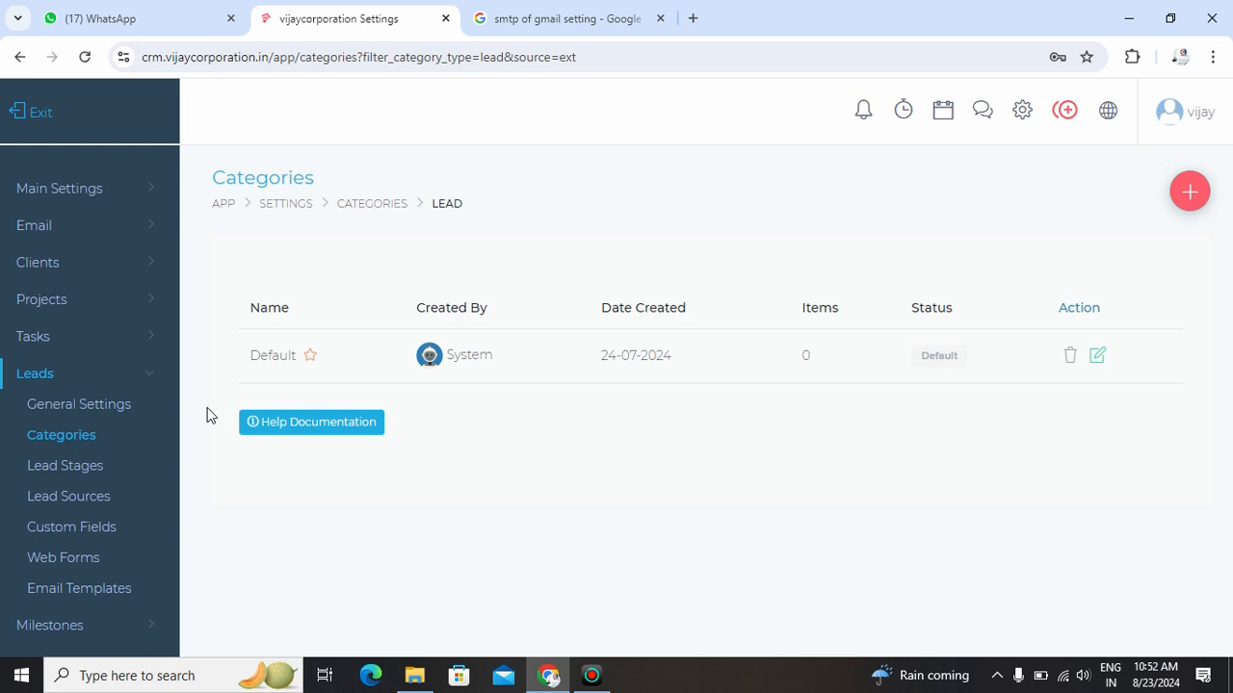
click(53, 468)
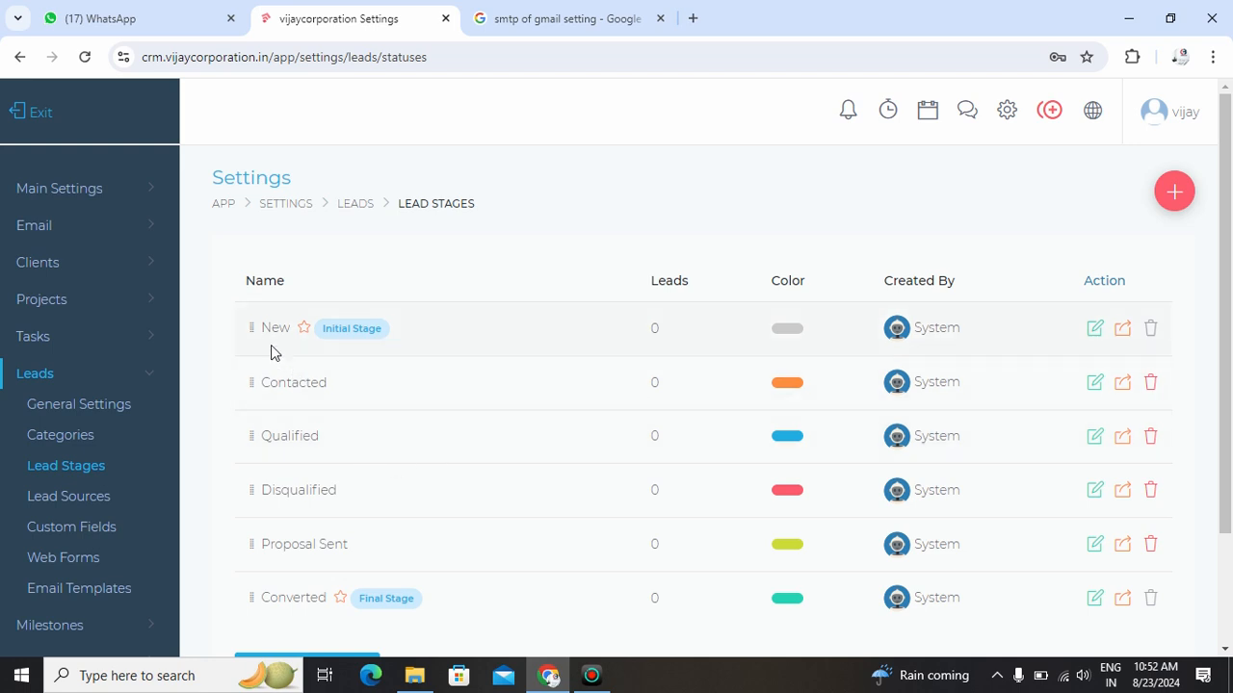
drag(262, 382, 287, 435)
- Look at the lead sources settings and the form for adding a lead source, leaving the form without submitting
click(77, 498)
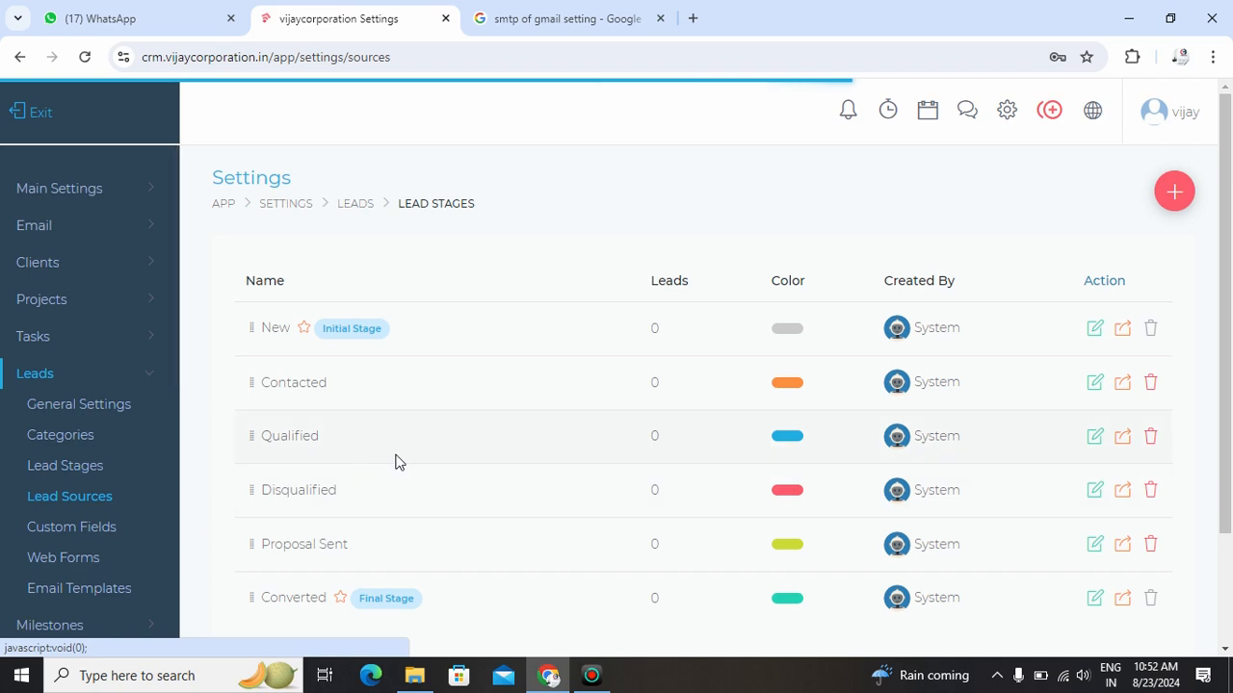
click(1187, 192)
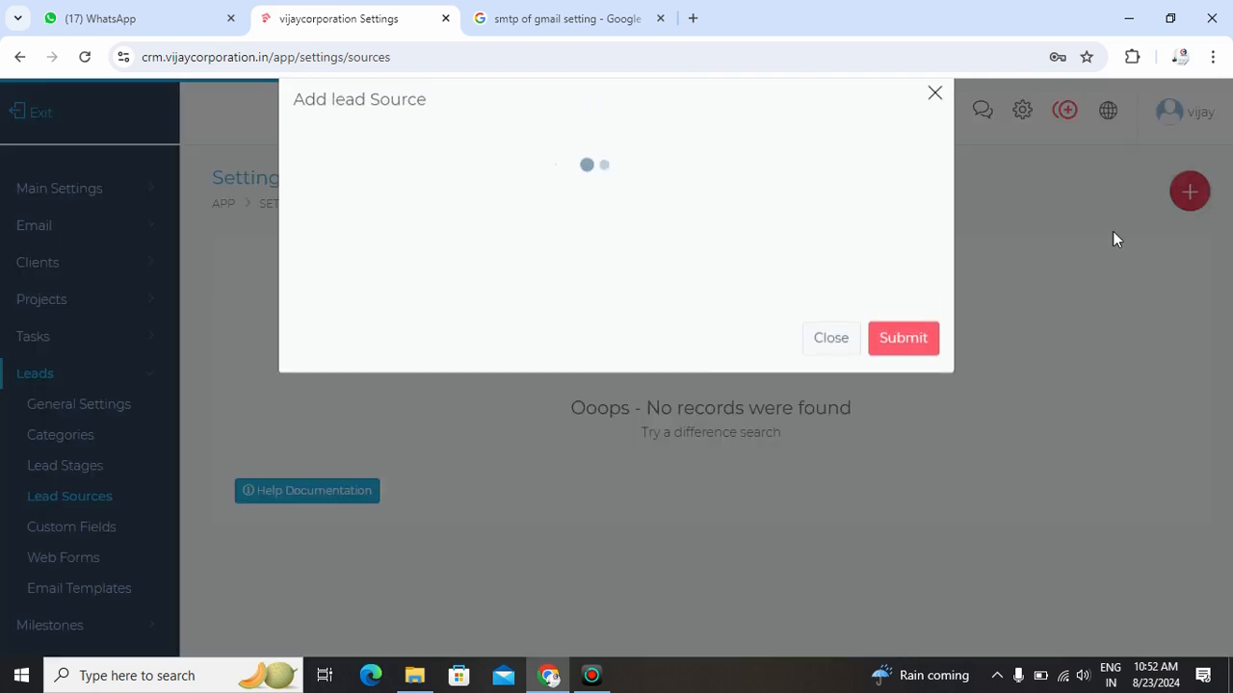
click(373, 238)
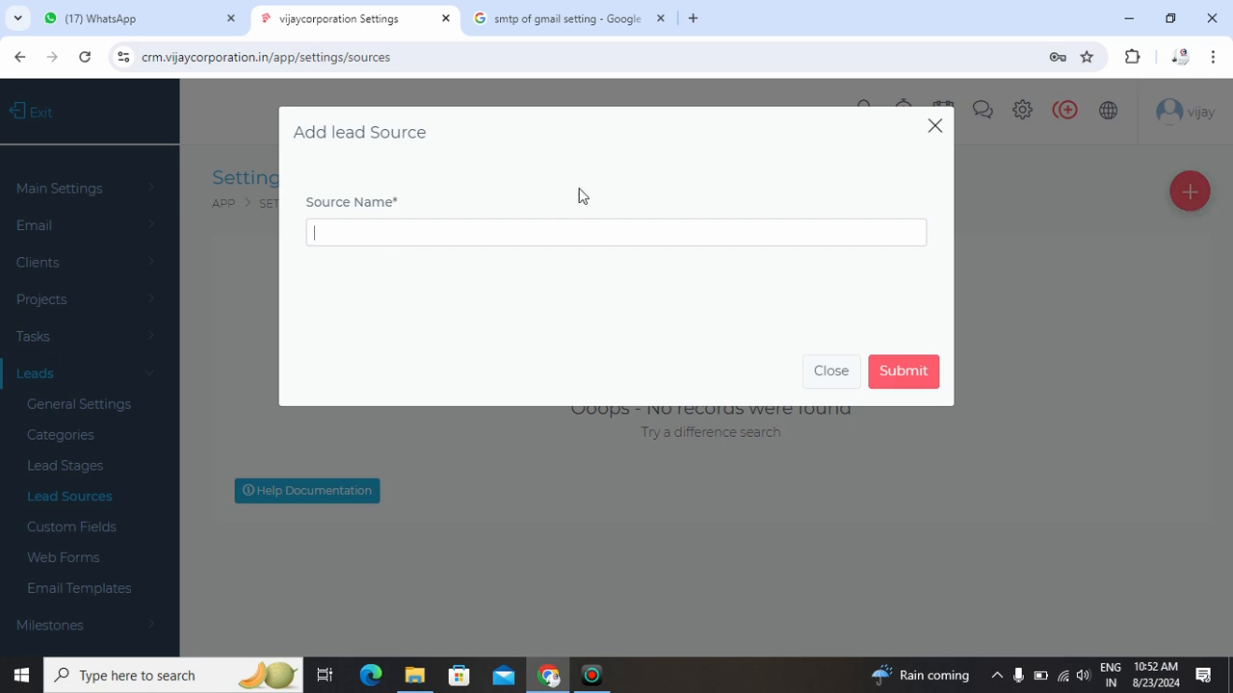
click(936, 126)
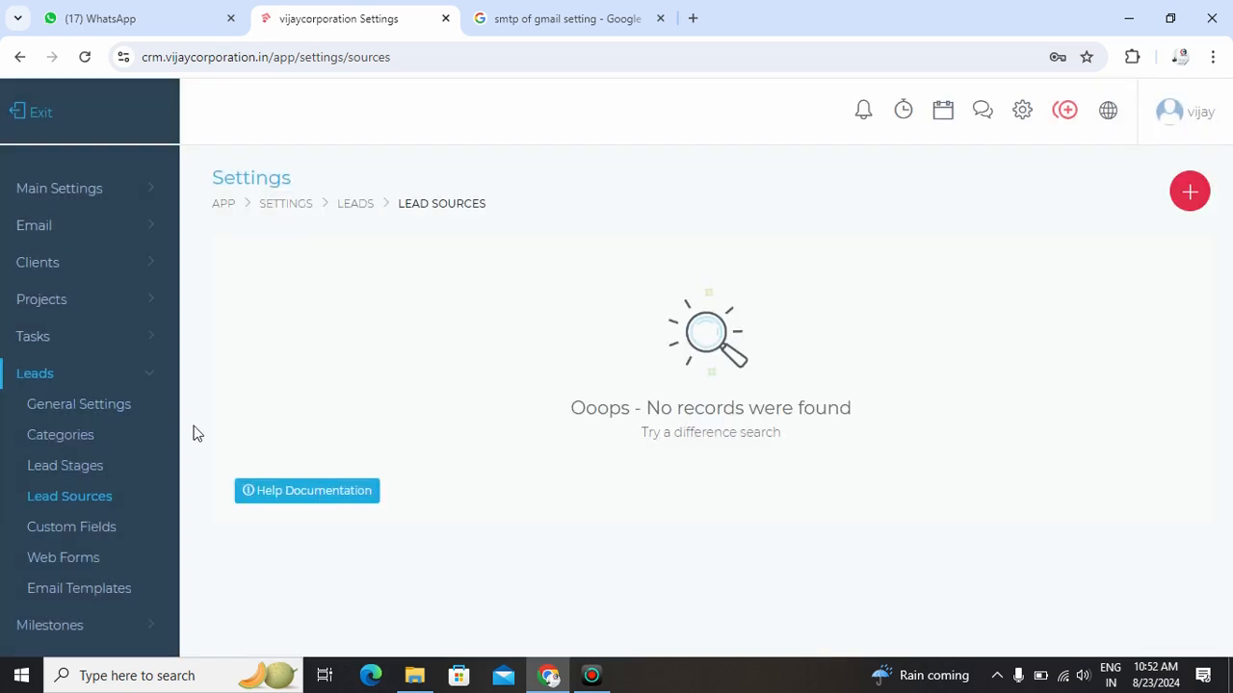
scroll(150, 434, down, 2)
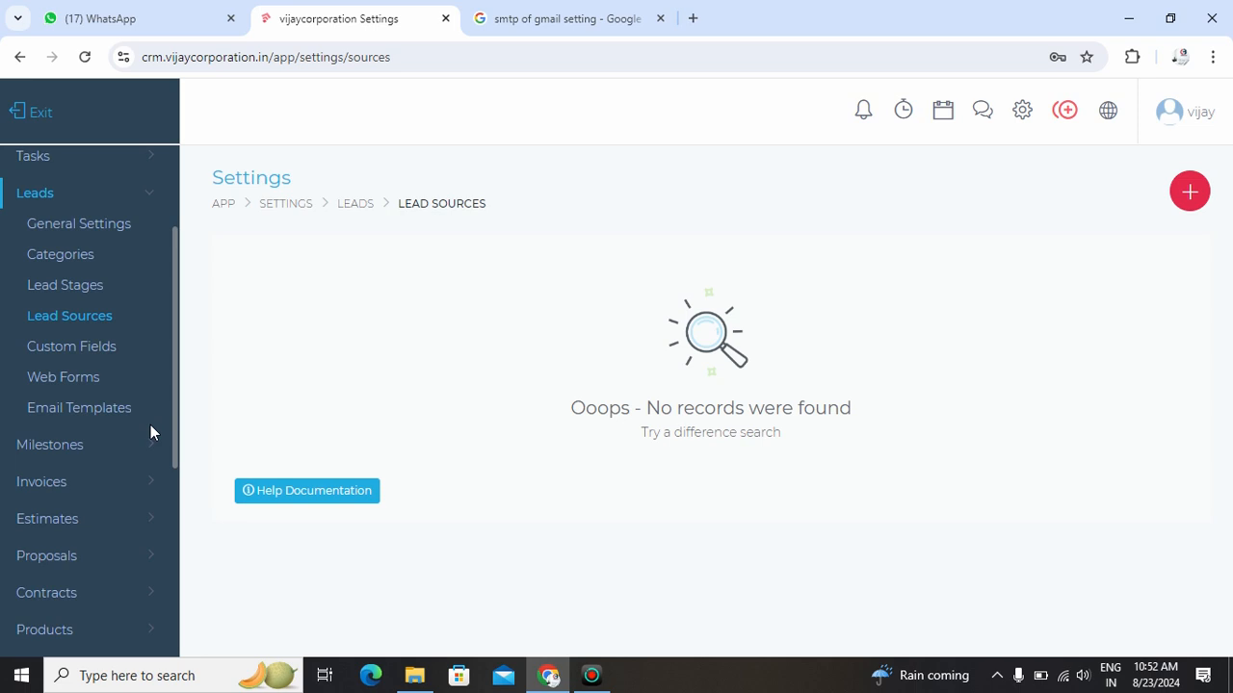
- Check the general settings for milestones, including the project managers' permission to edit project milestones
click(142, 197)
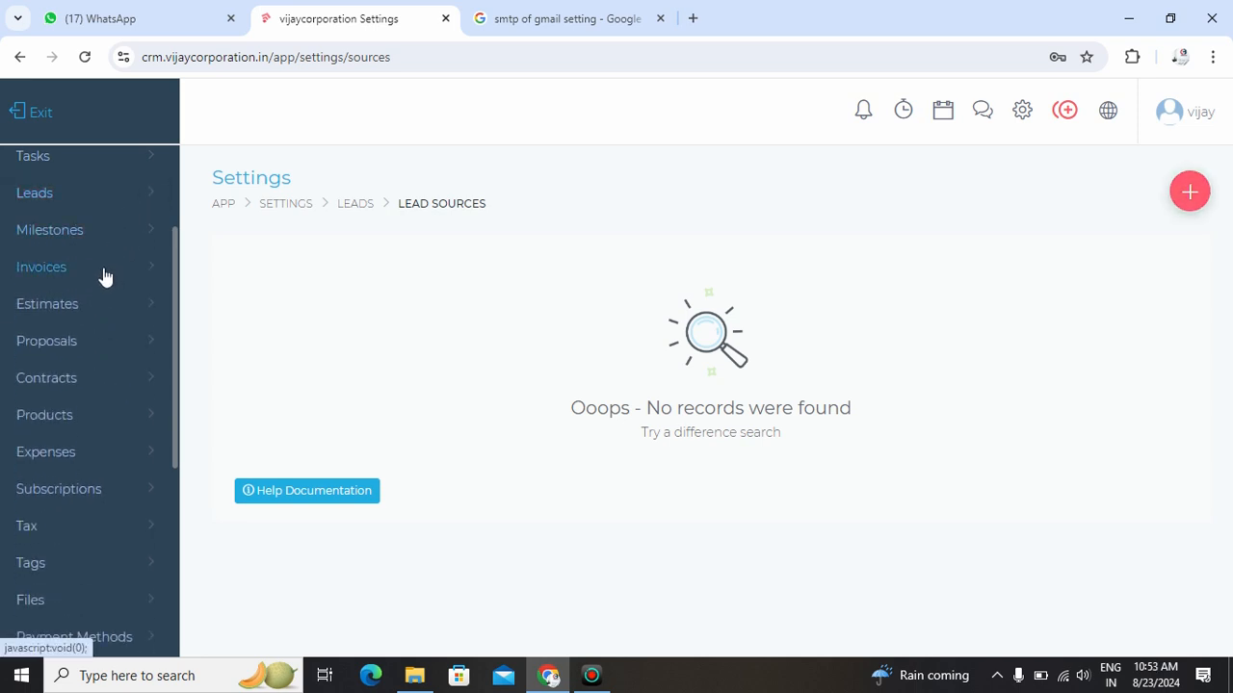
click(131, 241)
click(83, 266)
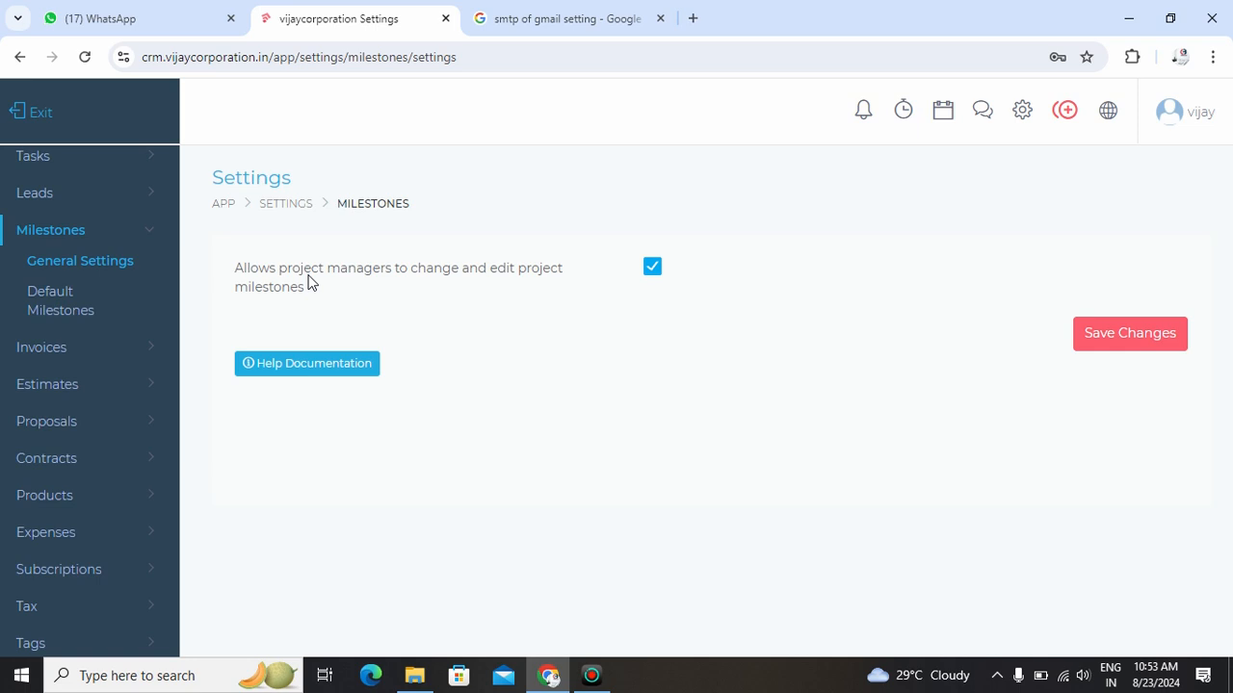
click(128, 233)
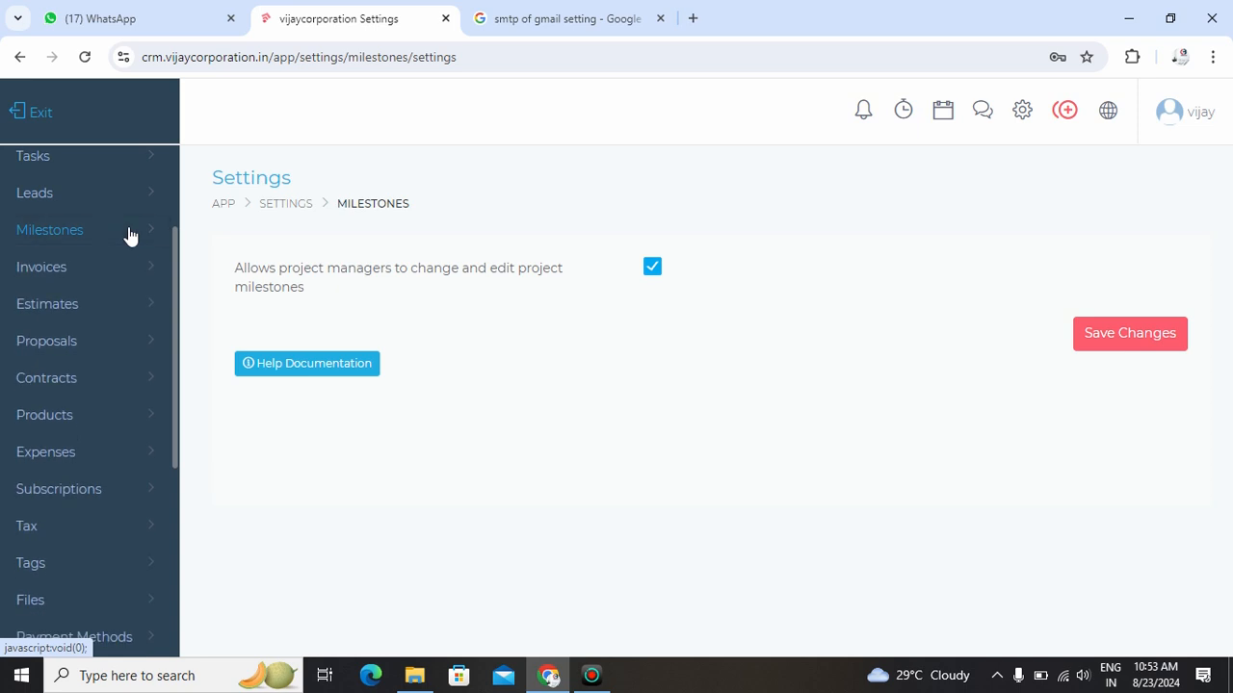
- Review the invoice general settings, from the invoice prefix and terms down to the PDF styling and display options
click(120, 273)
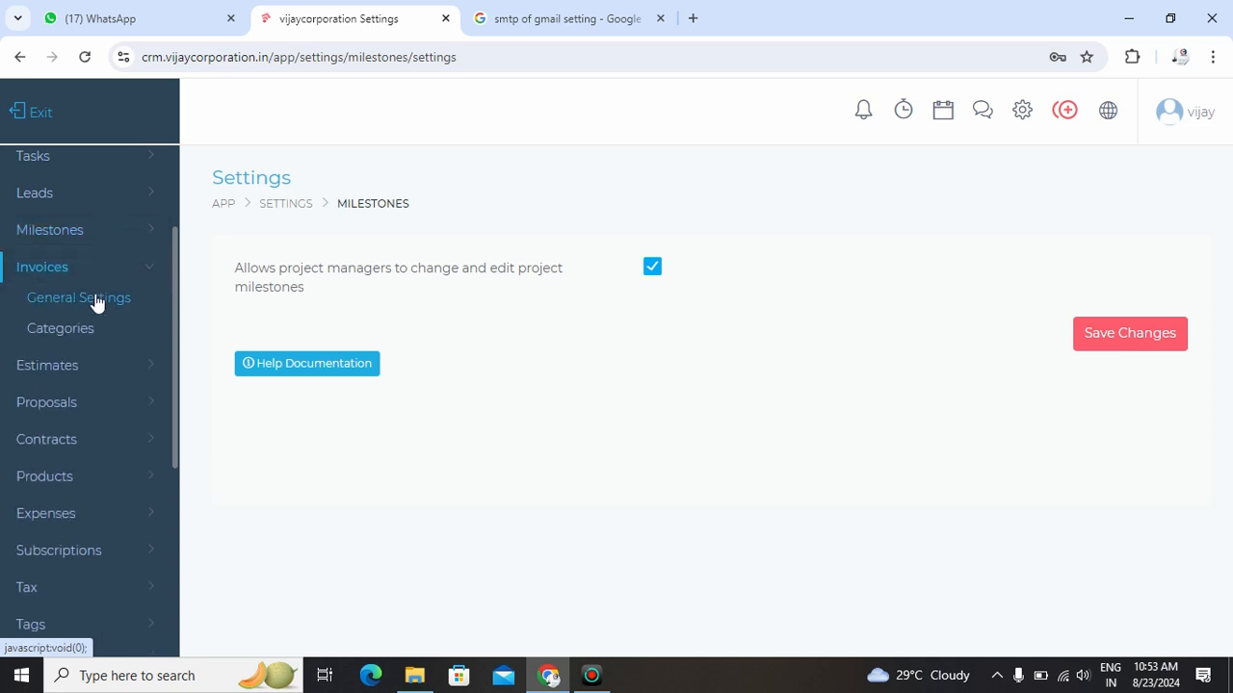
click(96, 298)
click(289, 304)
drag(289, 303, 238, 304)
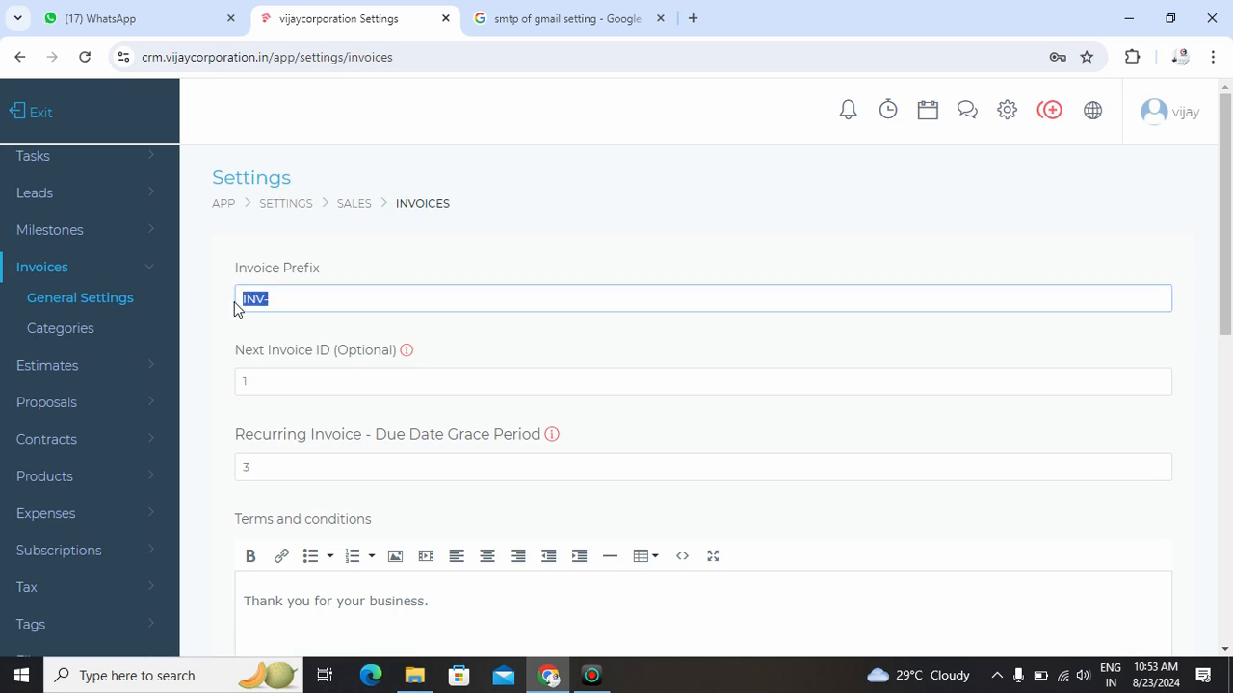
scroll(316, 326, down, 1)
scroll(311, 326, down, 3)
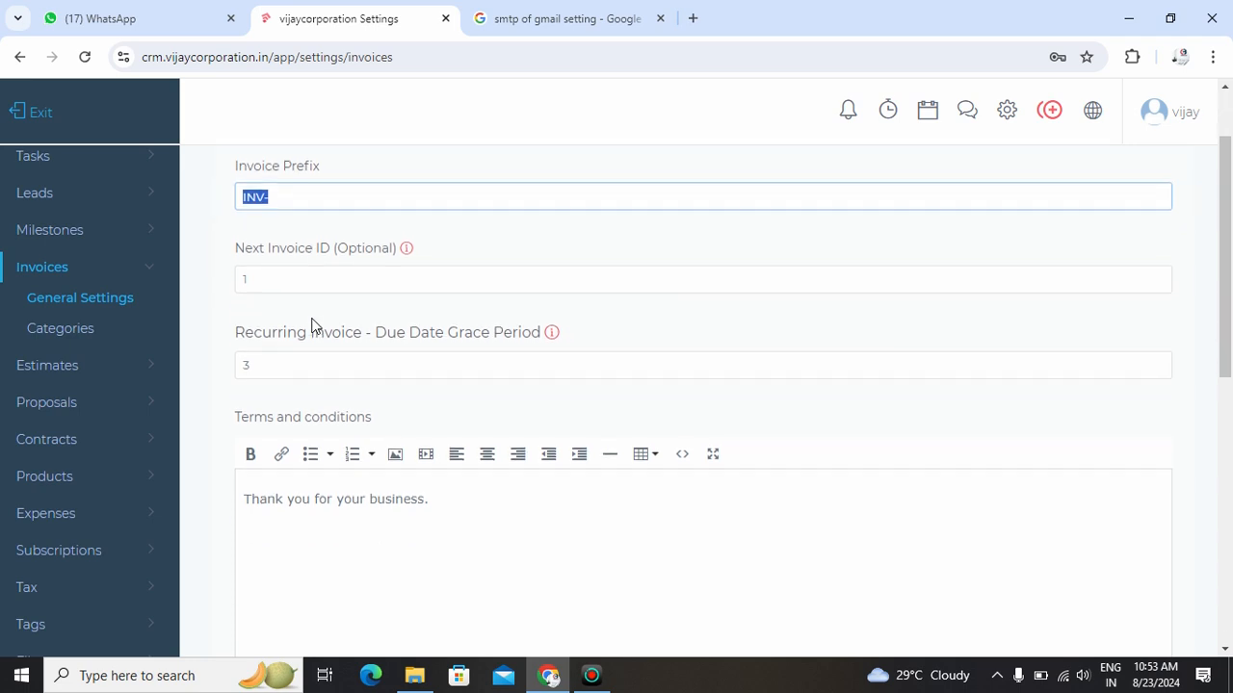
scroll(313, 319, down, 5)
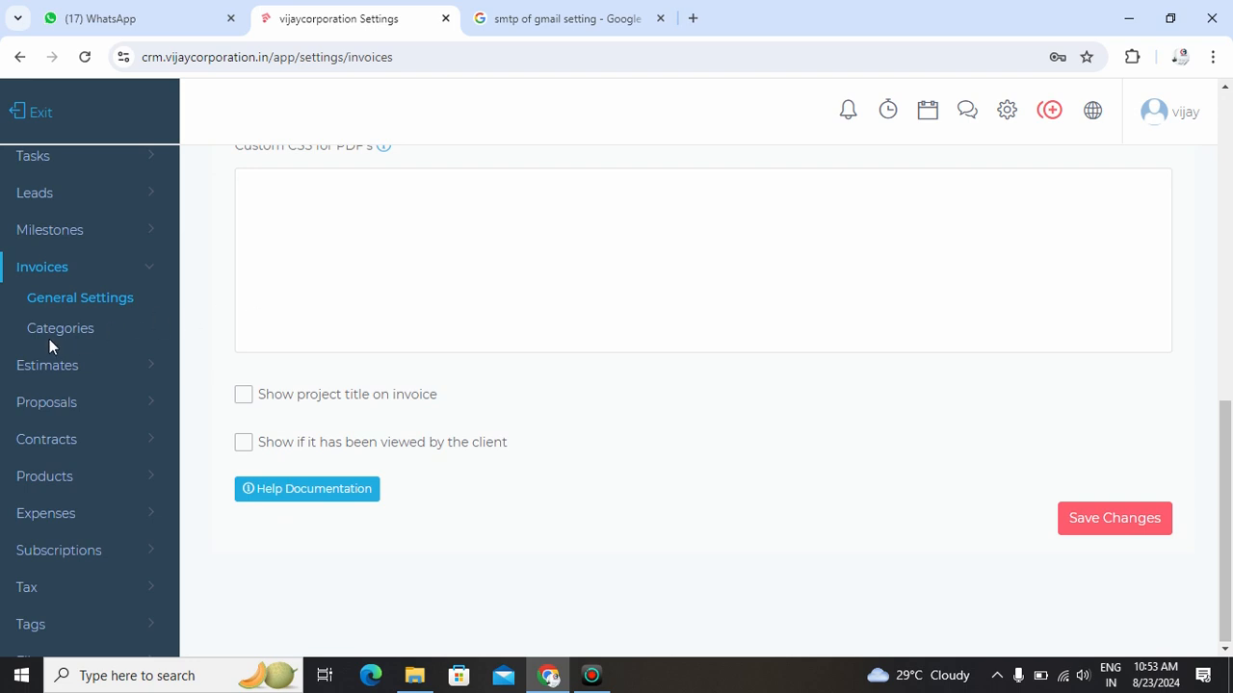
- Look over the estimate general settings: the prefix, the next estimate ID, and the terms and conditions
click(59, 366)
click(151, 345)
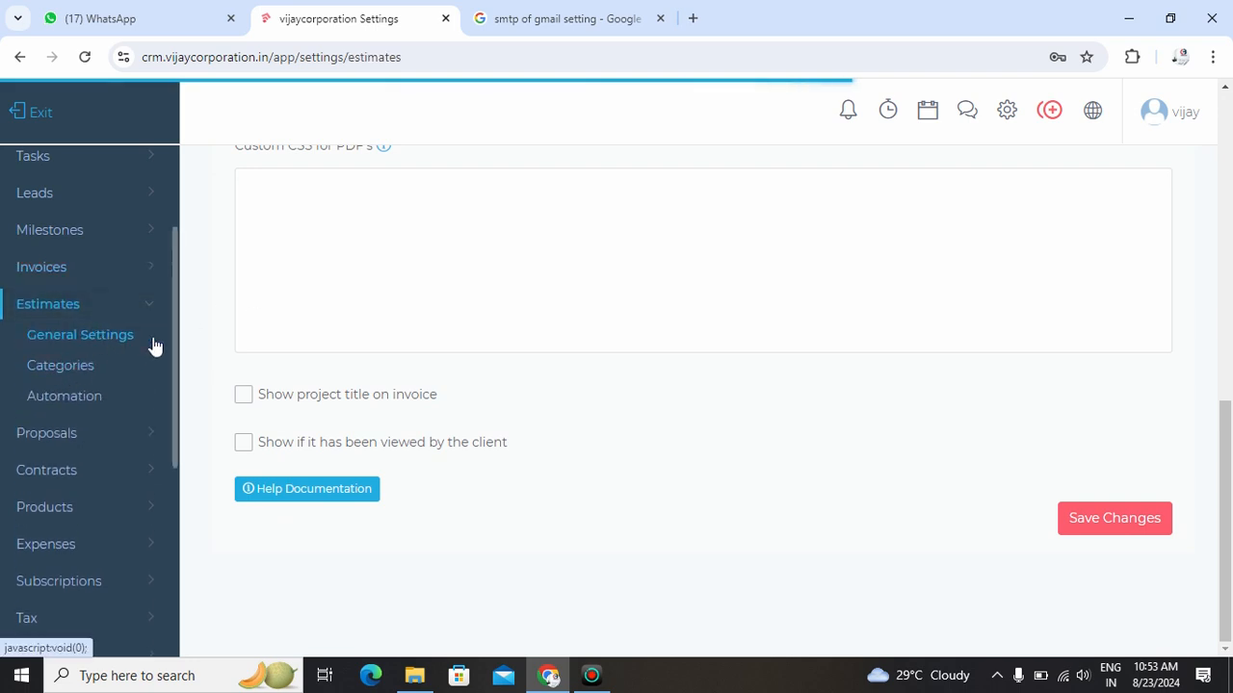
scroll(330, 372, up, 2)
scroll(331, 371, up, 4)
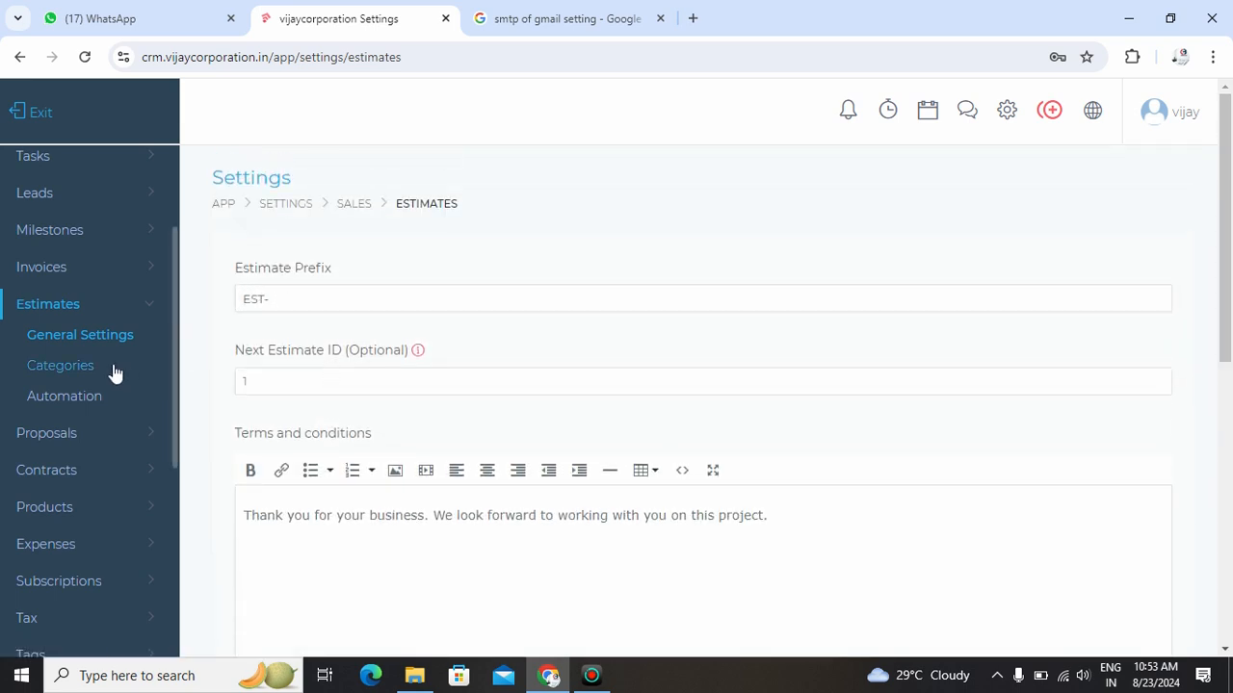
scroll(100, 444, down, 3)
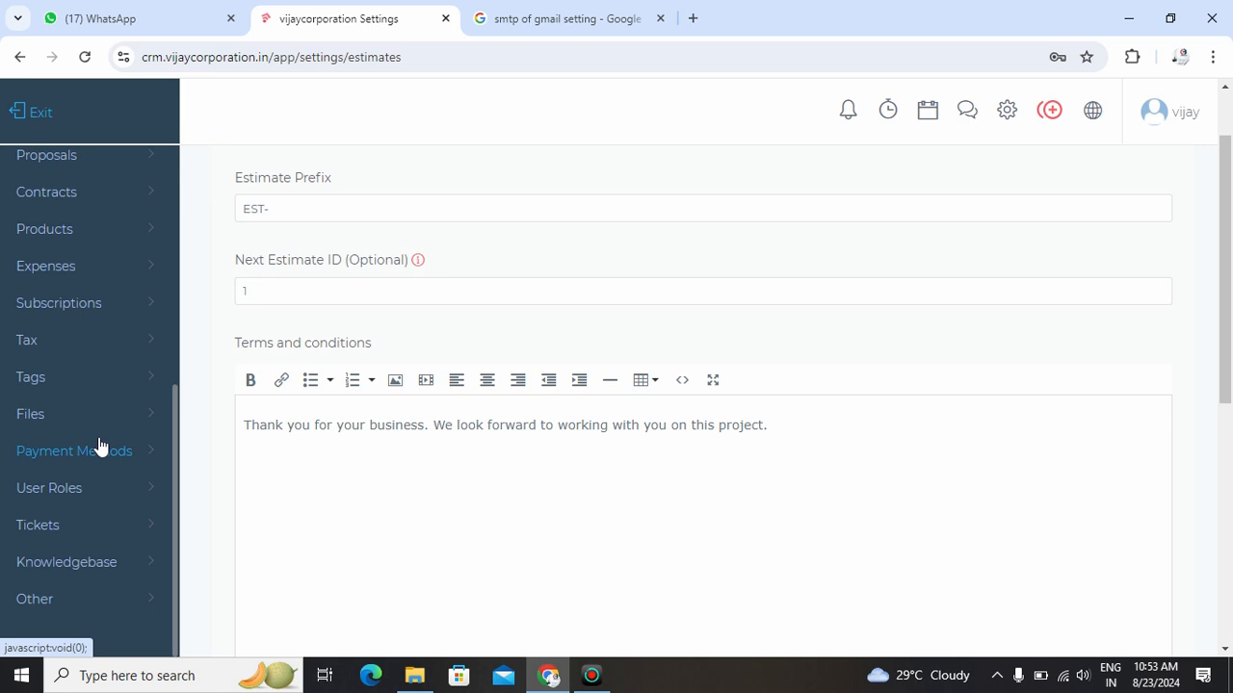
scroll(52, 394, up, 3)
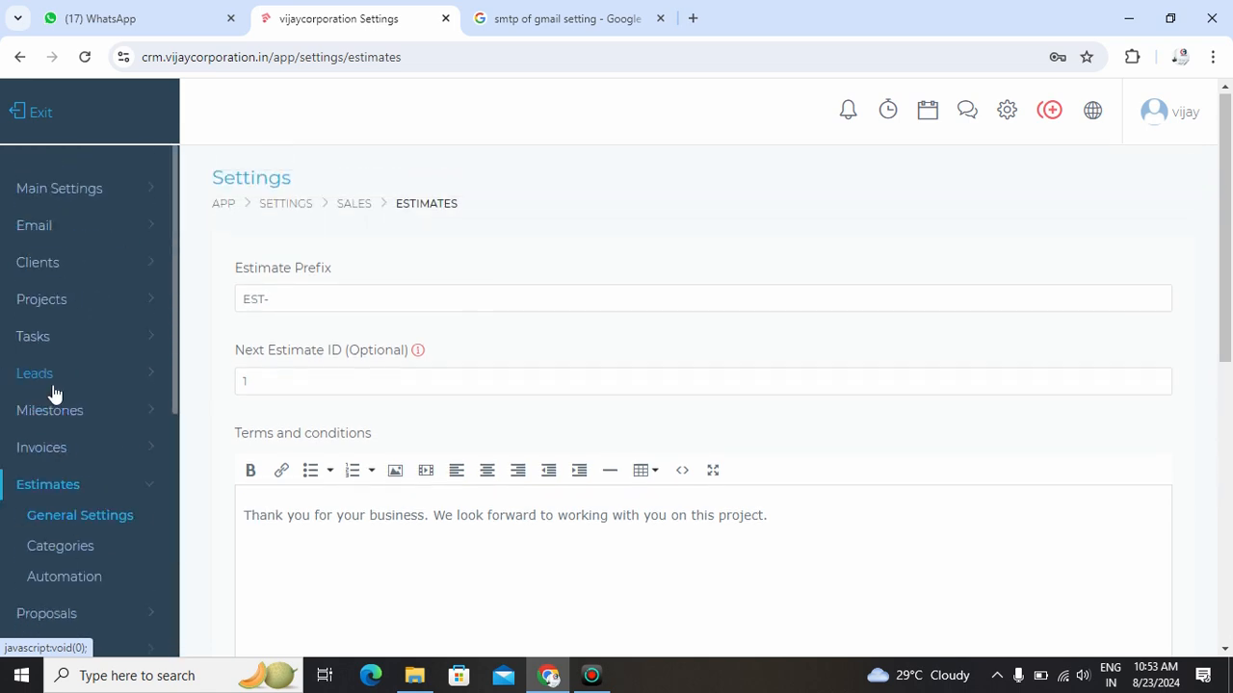
click(140, 487)
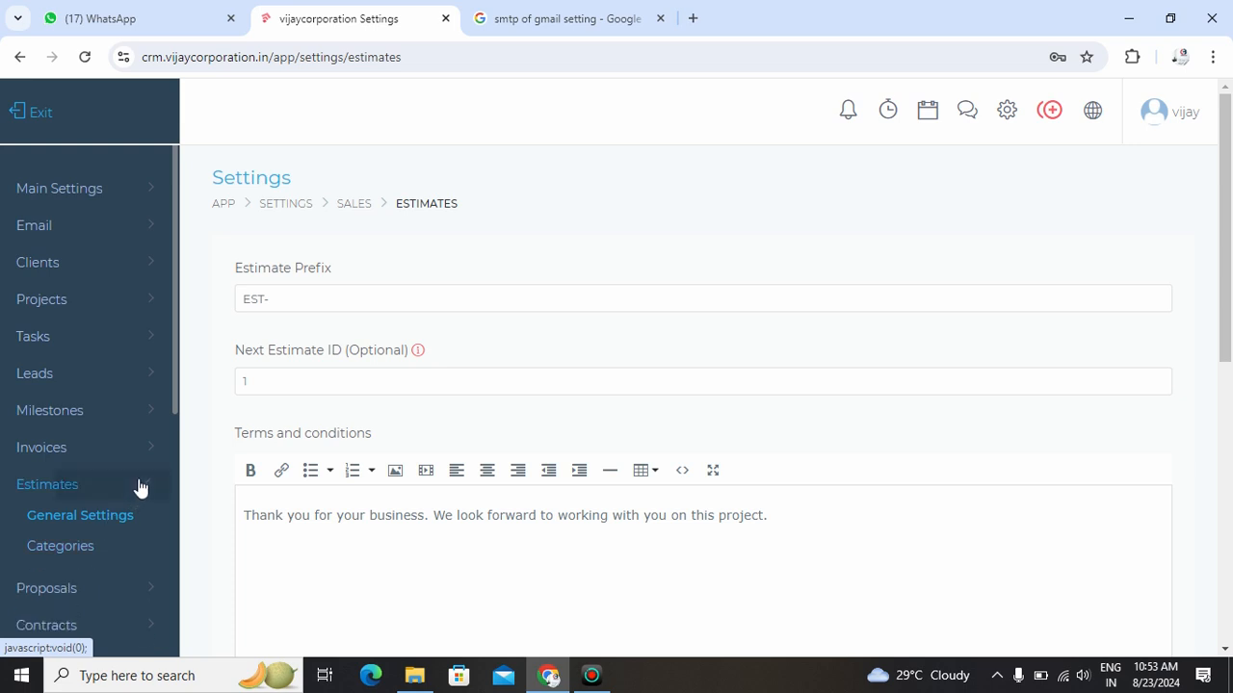
- Add an enabled tax rate named GST with a rate of 18% in the tax settings
scroll(139, 486, down, 4)
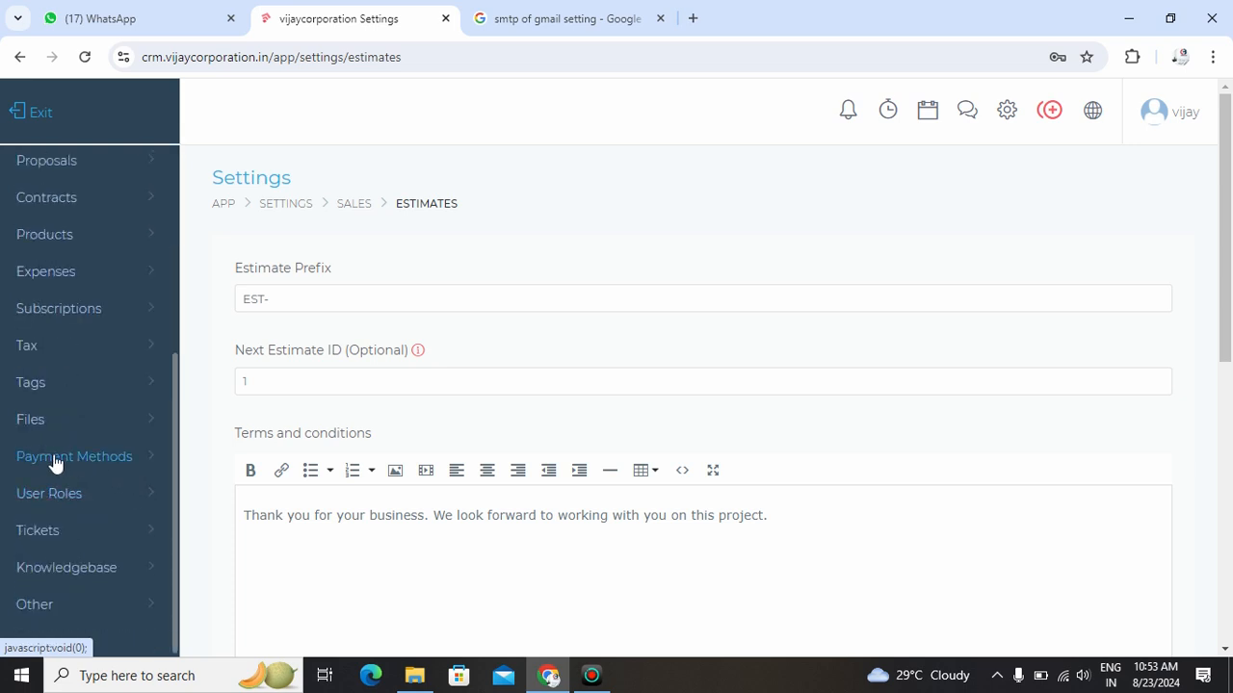
click(55, 347)
click(54, 380)
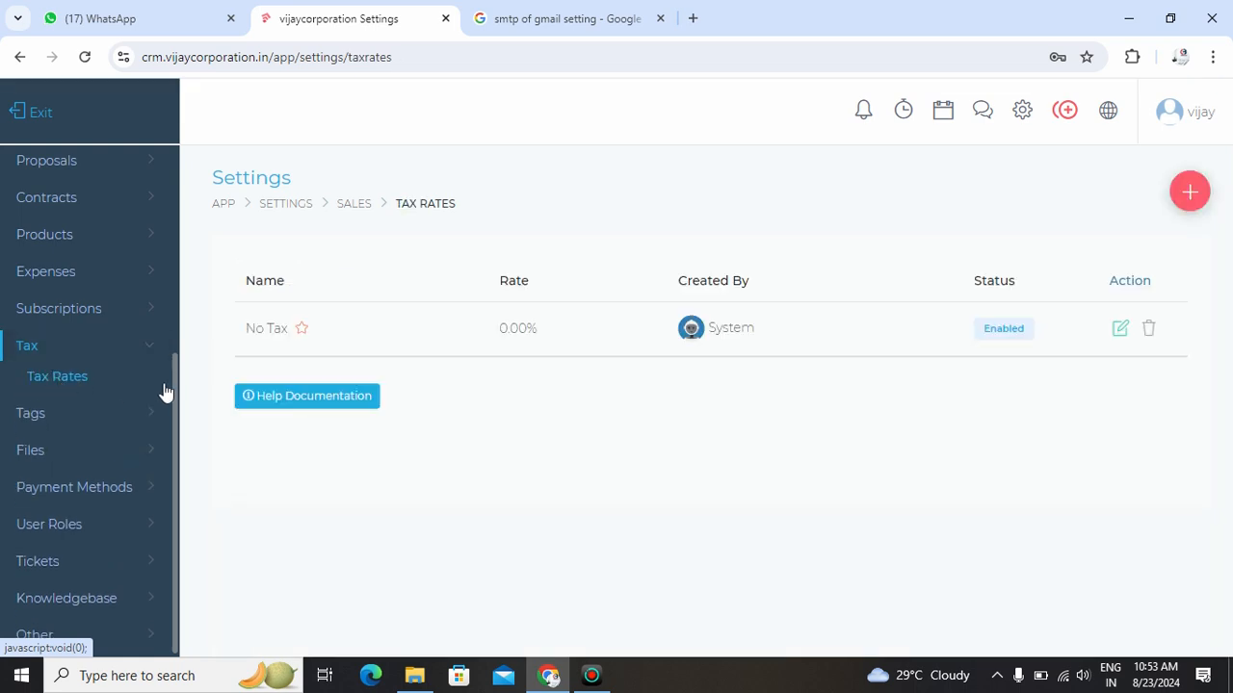
click(1189, 197)
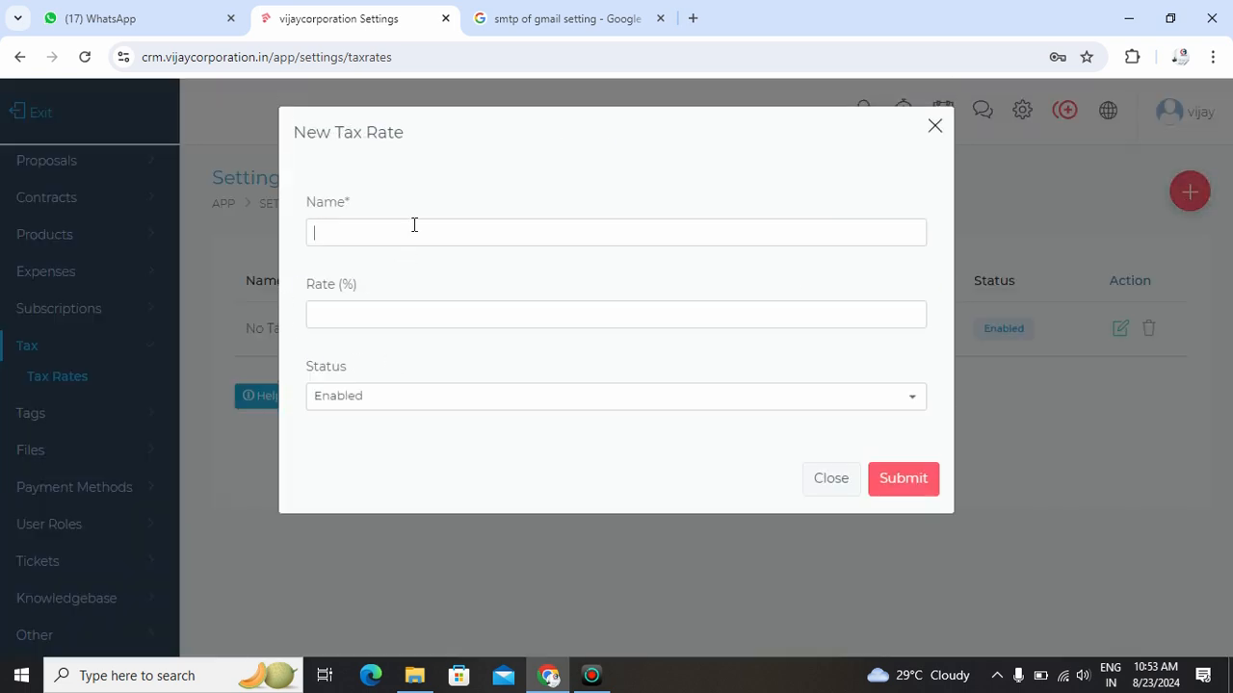
text(GST)
key(Tab)
click(917, 489)
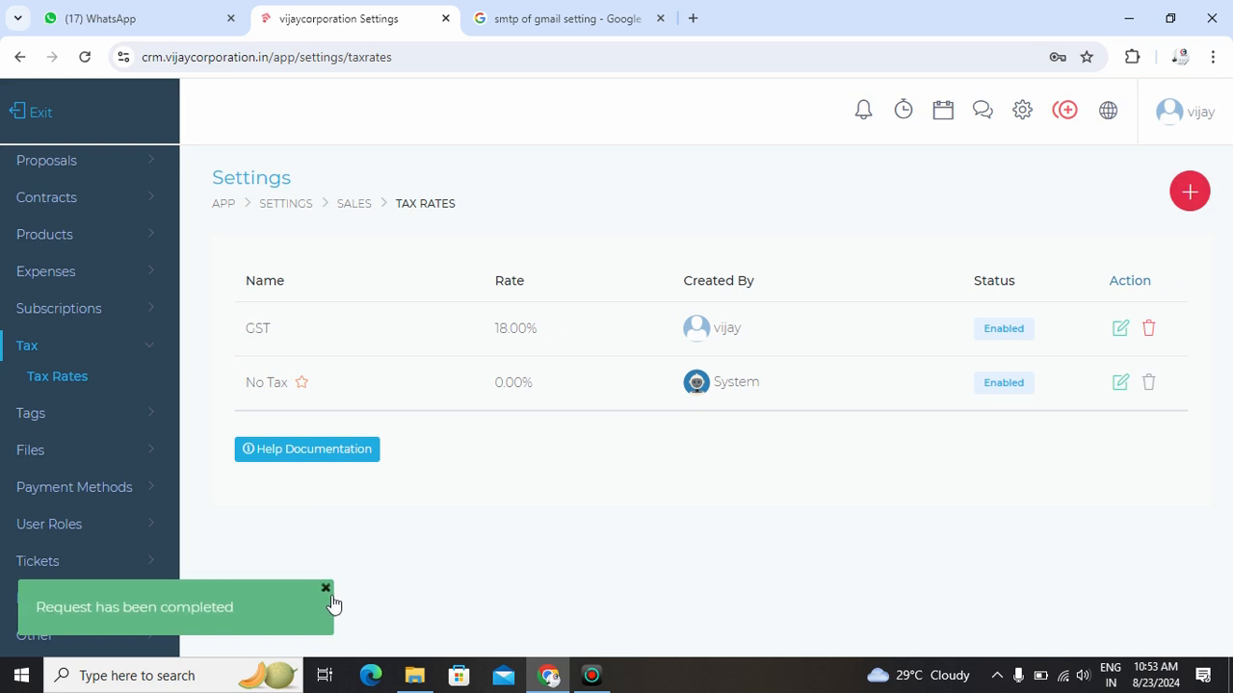
click(328, 591)
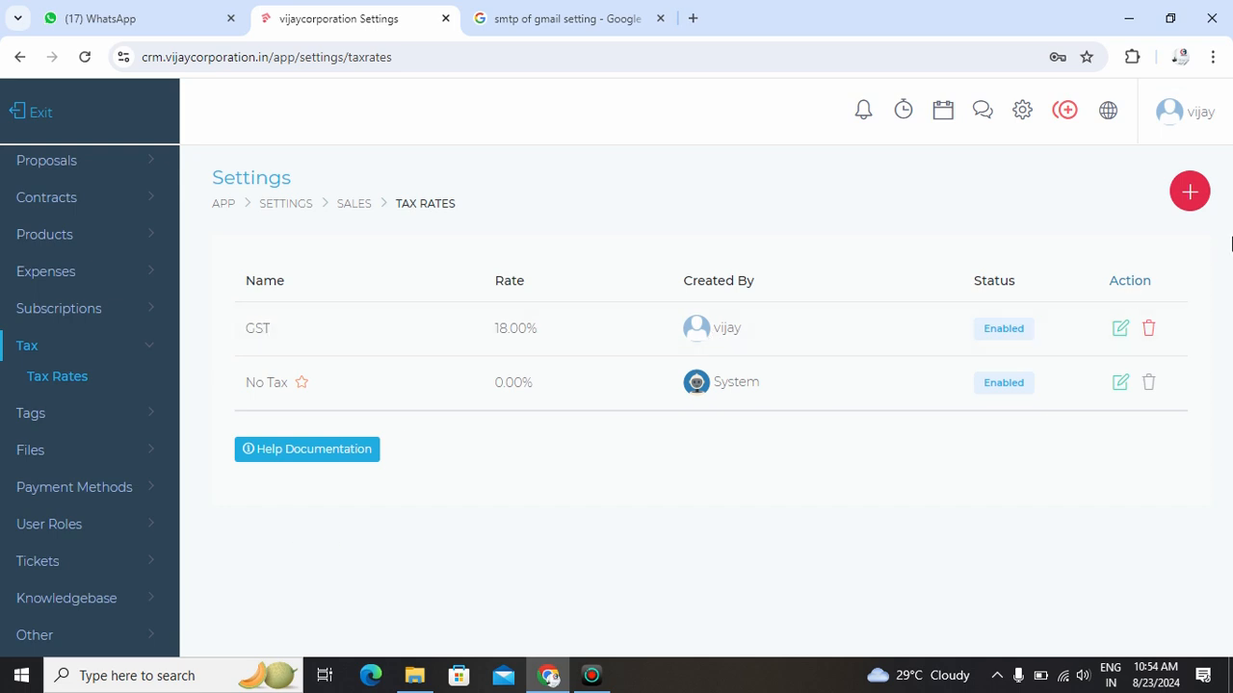
- Add an enabled tax rate named CGST with a rate of 9%
click(1188, 194)
click(466, 234)
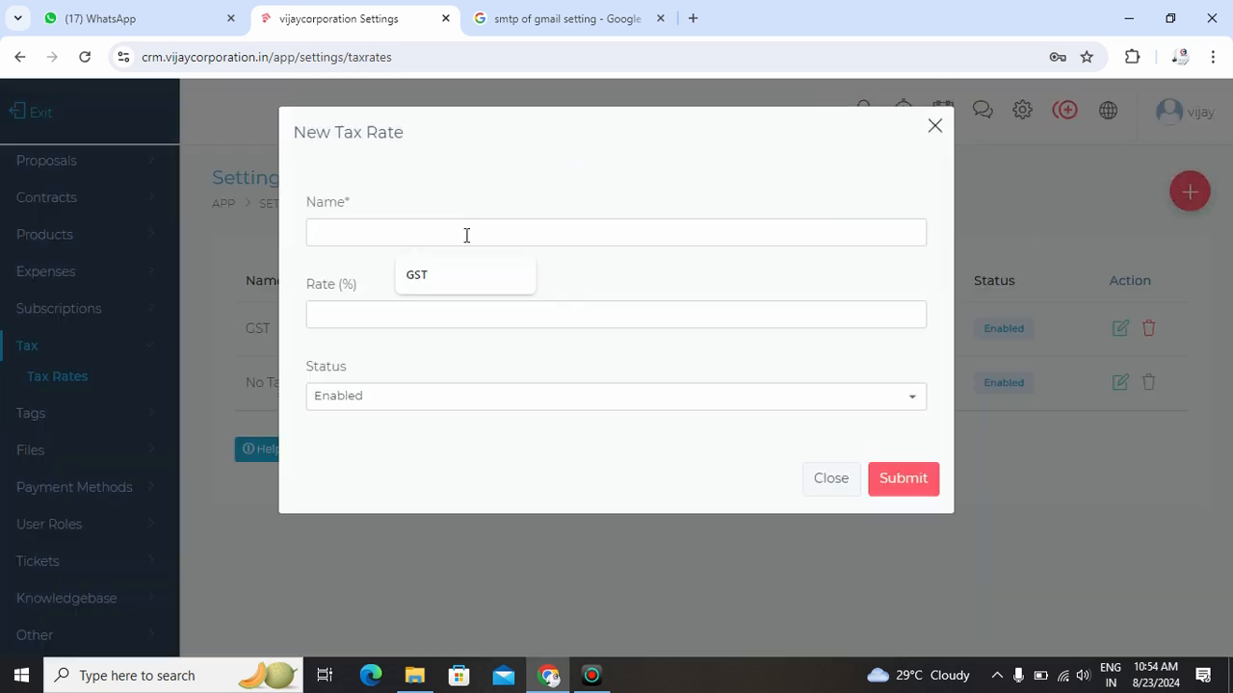
text(CGST)
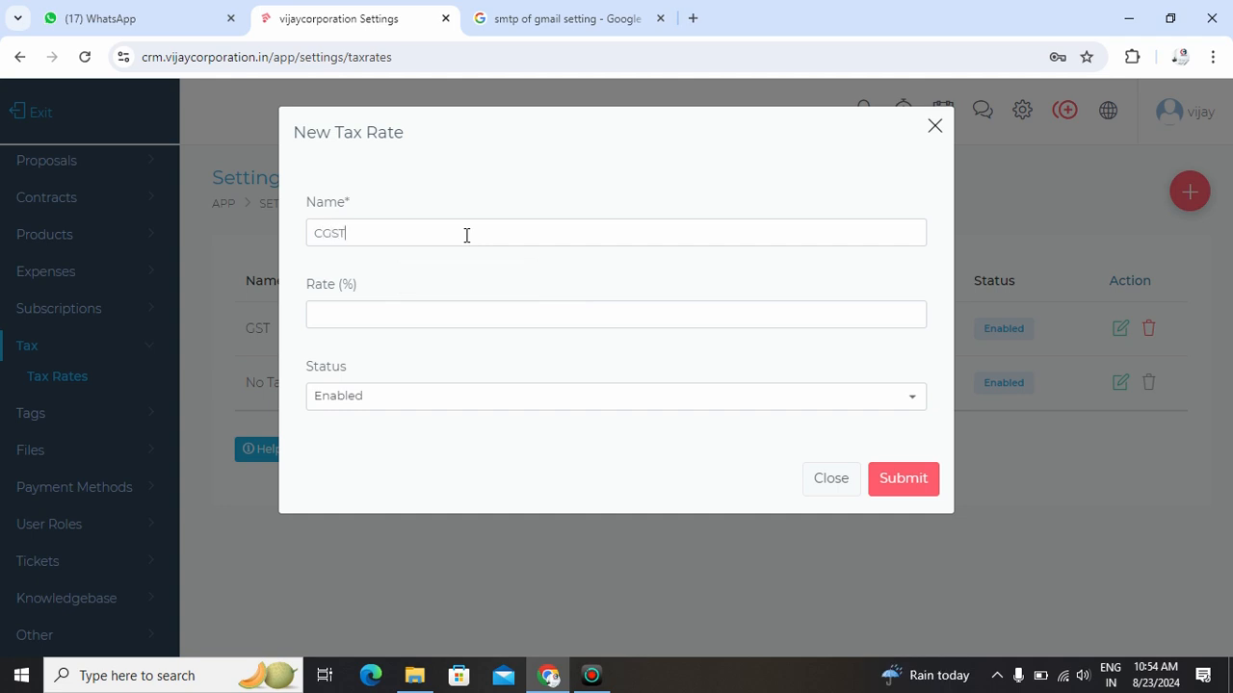
click(514, 310)
click(898, 487)
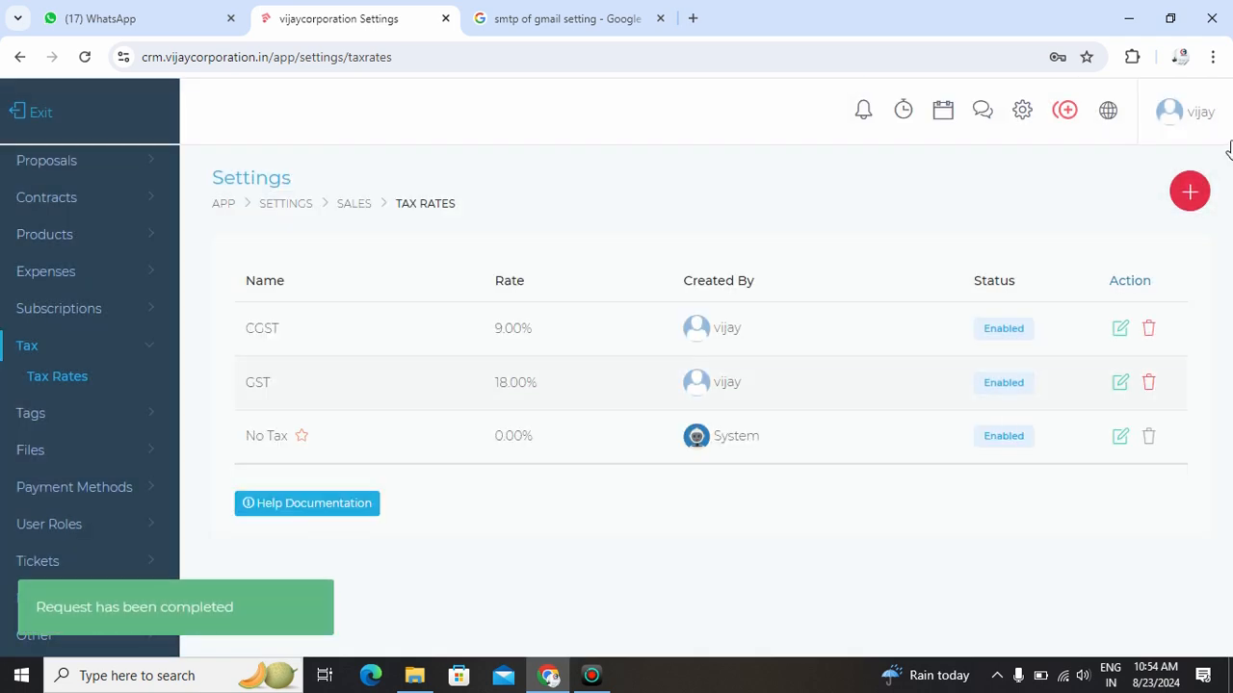
- Add an enabled tax rate named SGST with a rate of 9%
click(1190, 192)
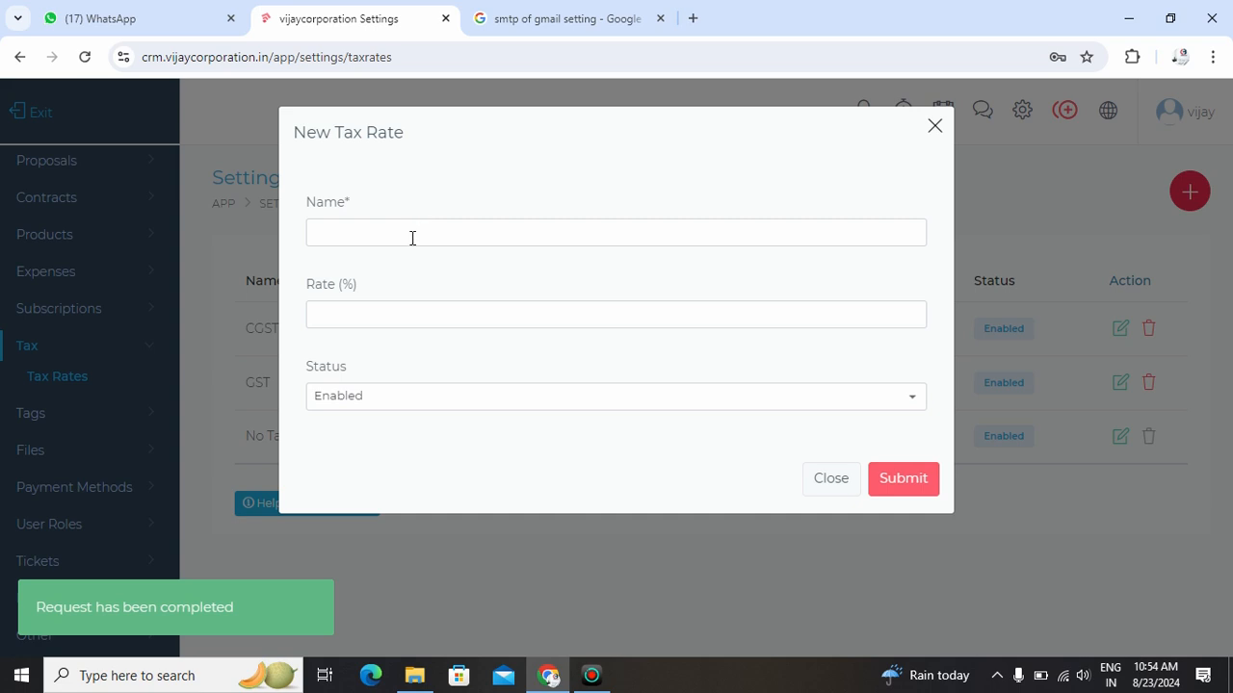
click(413, 238)
text(SGST)
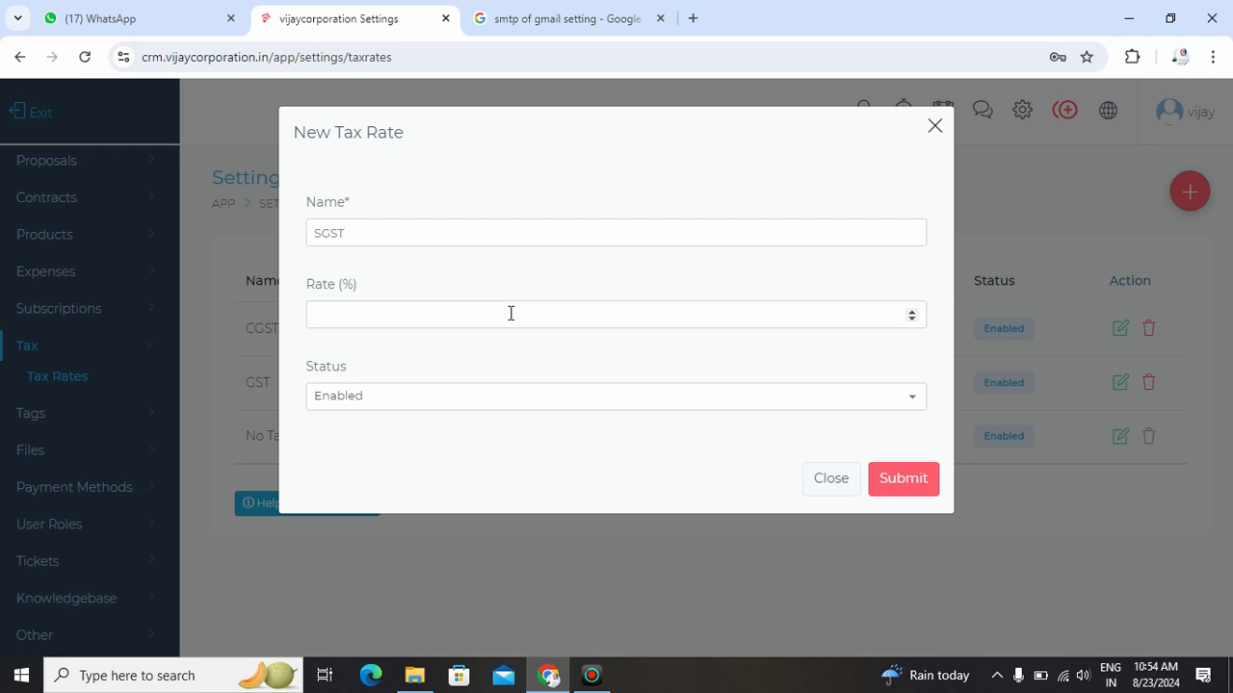
click(897, 480)
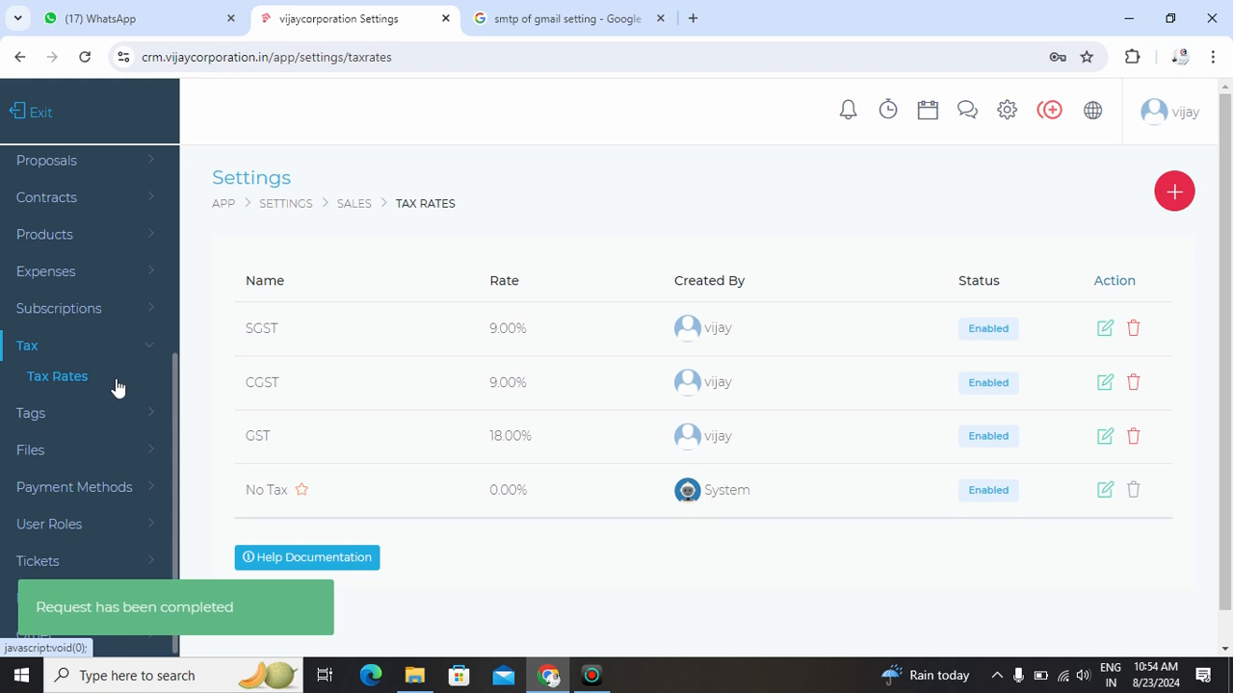
- Open the Paypal payment method settings and enter Rs as the currency without saving
scroll(115, 386, down, 1)
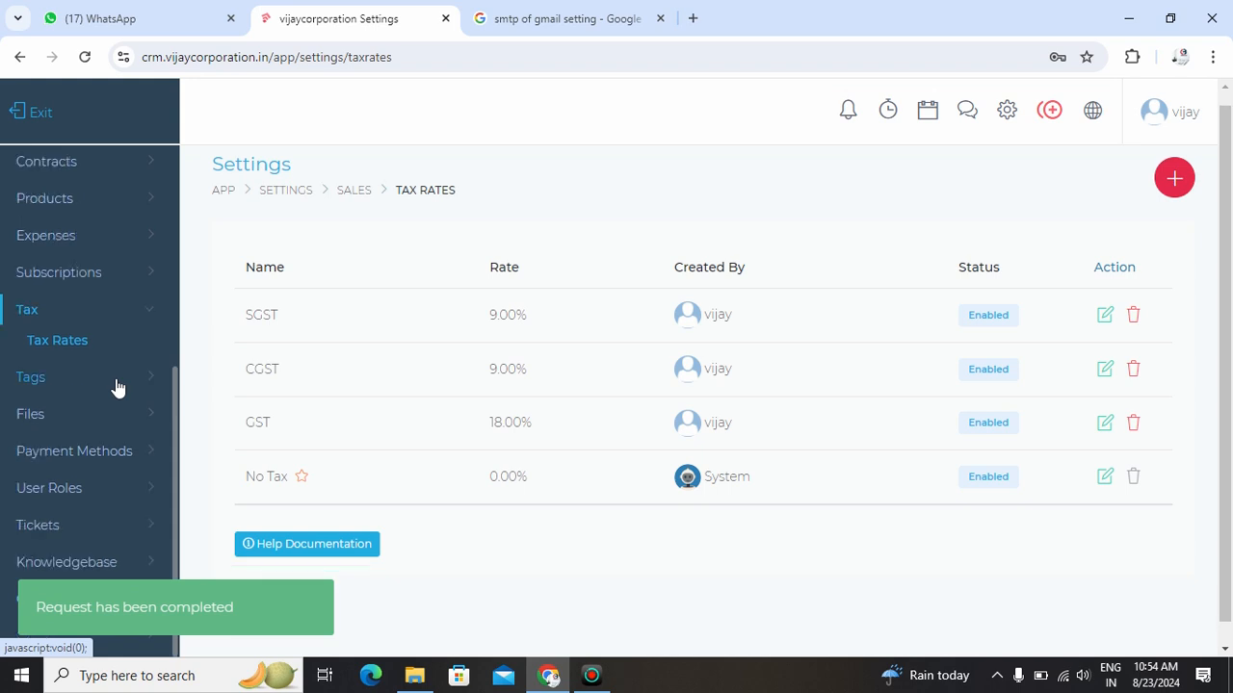
click(117, 456)
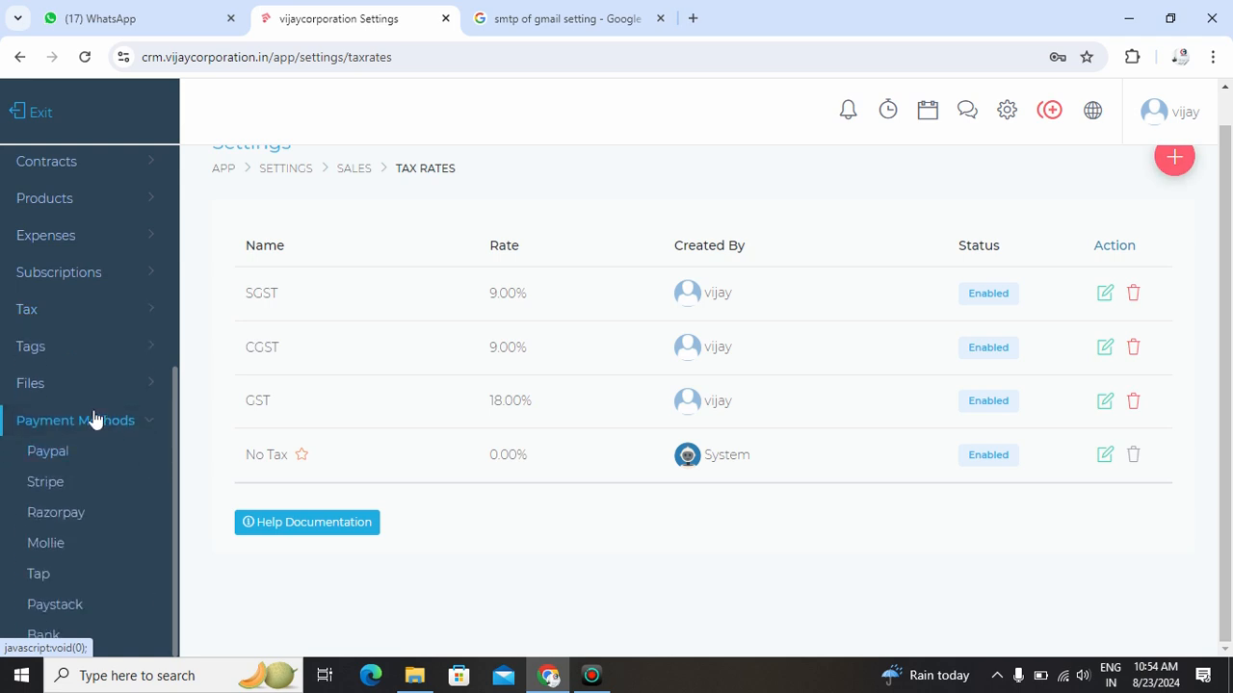
click(52, 456)
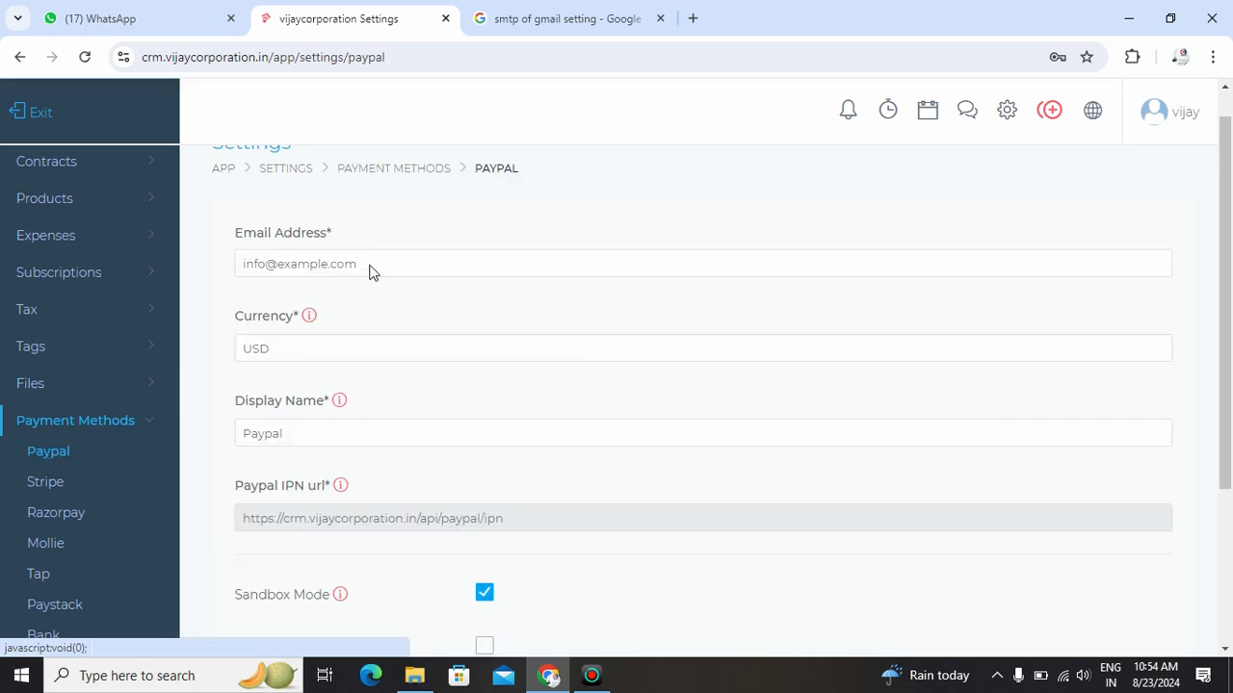
drag(383, 262, 188, 272)
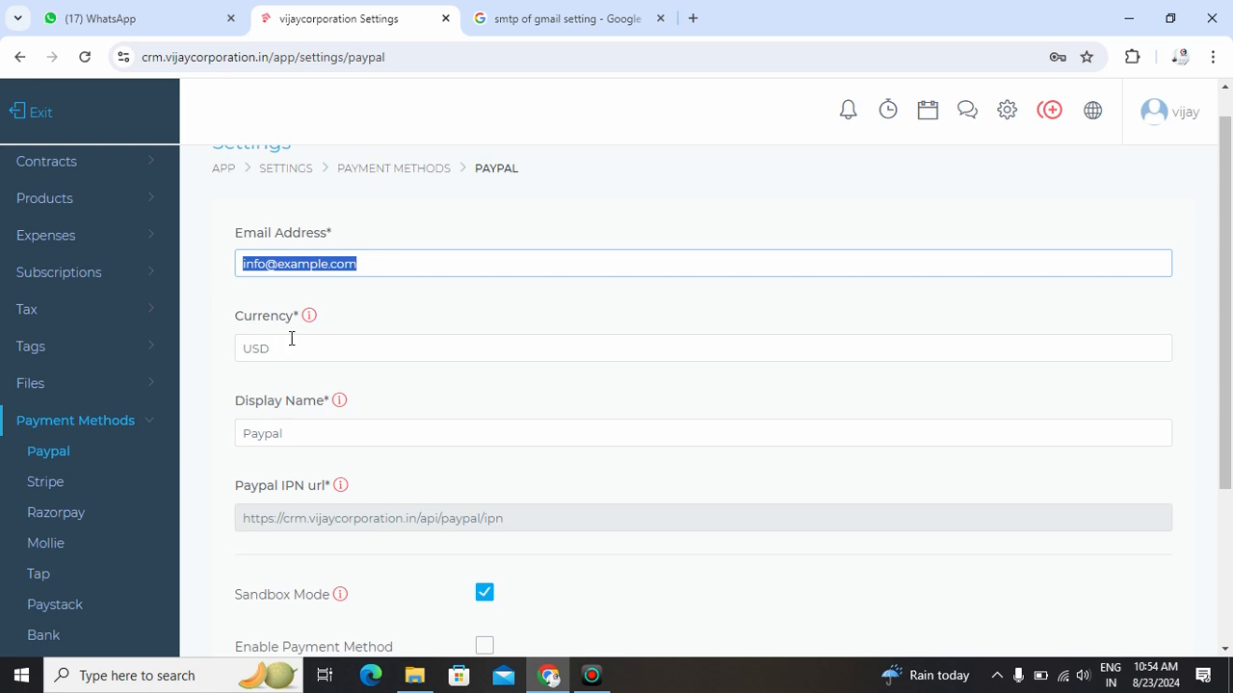
drag(291, 339, 196, 352)
text(Rs)
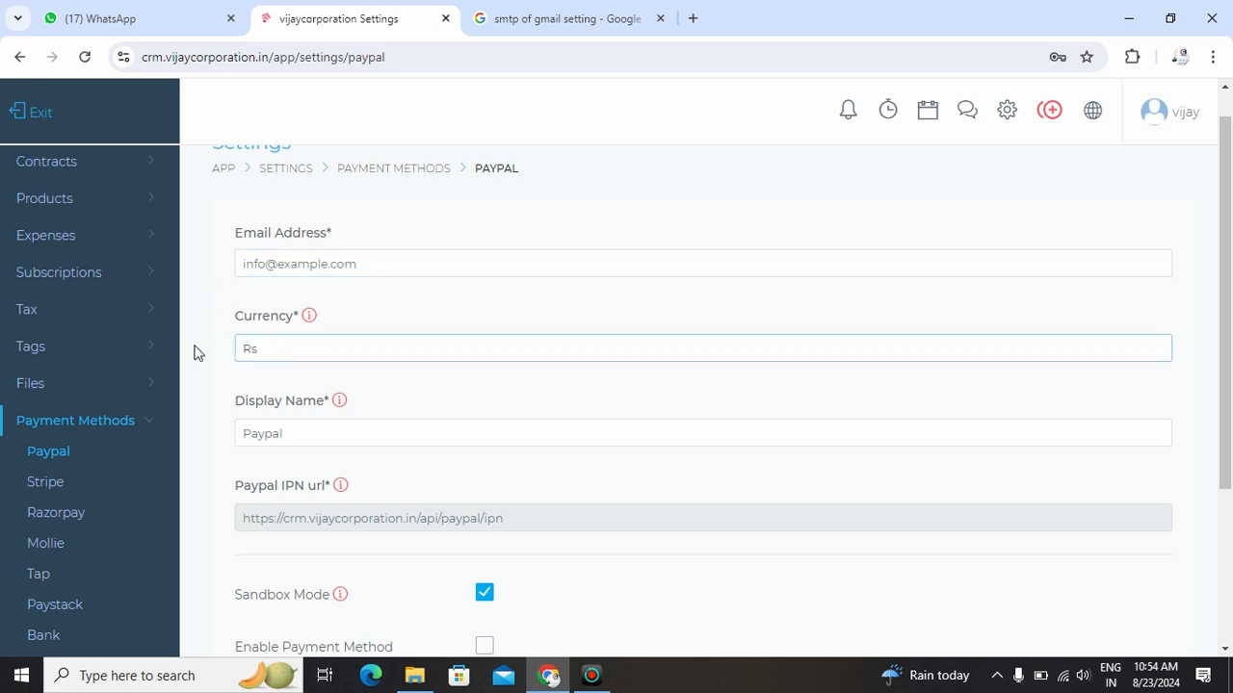
- Examine the remaining Paypal settings: the display name, the IPN URL, sandbox mode, and the option to enable the payment method
drag(299, 438, 228, 449)
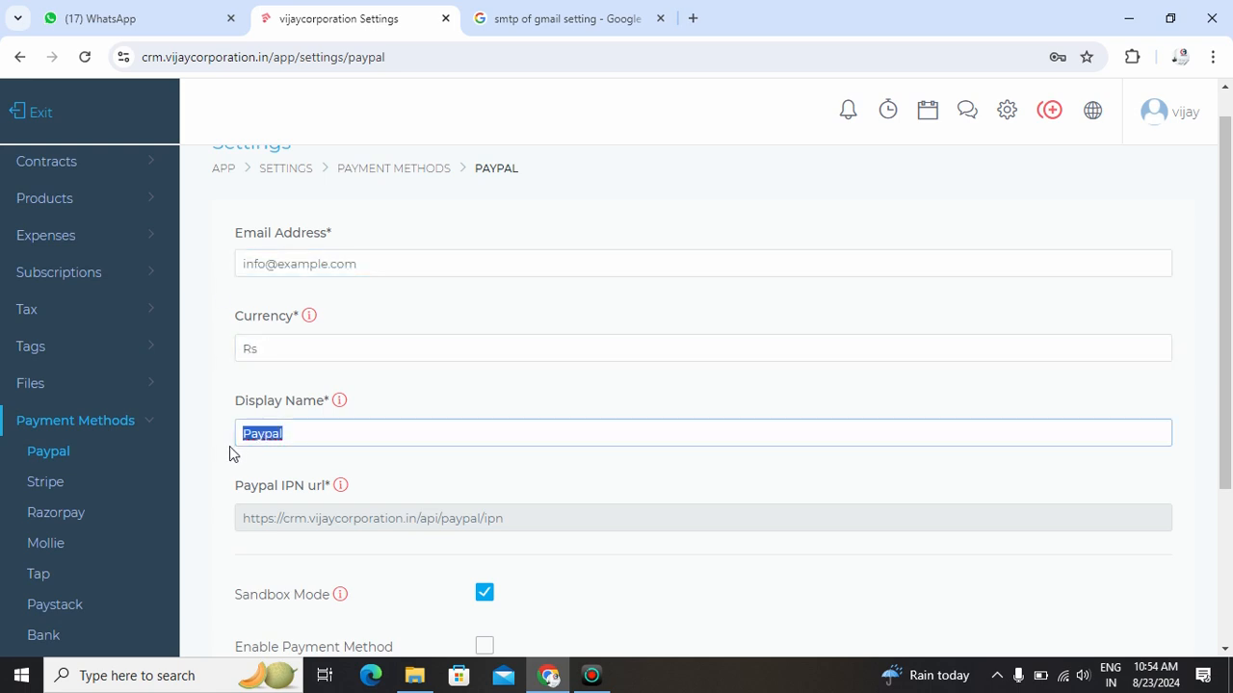
scroll(231, 446, down, 2)
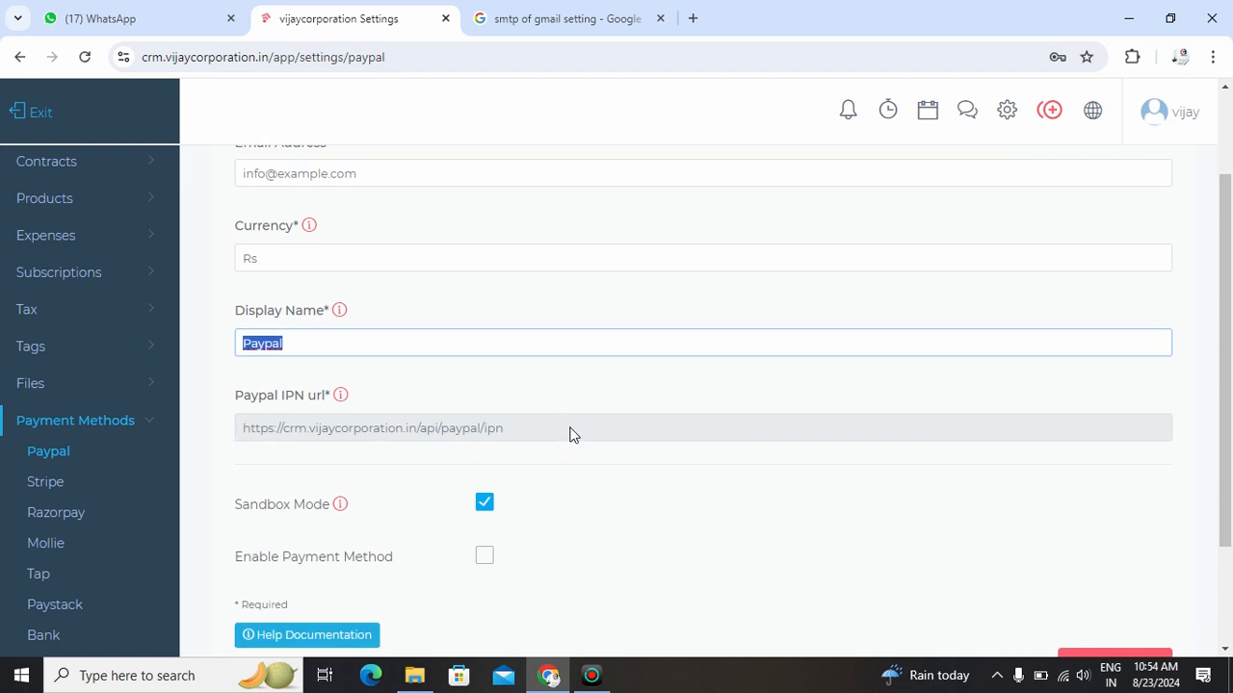
click(569, 434)
drag(504, 427, 186, 420)
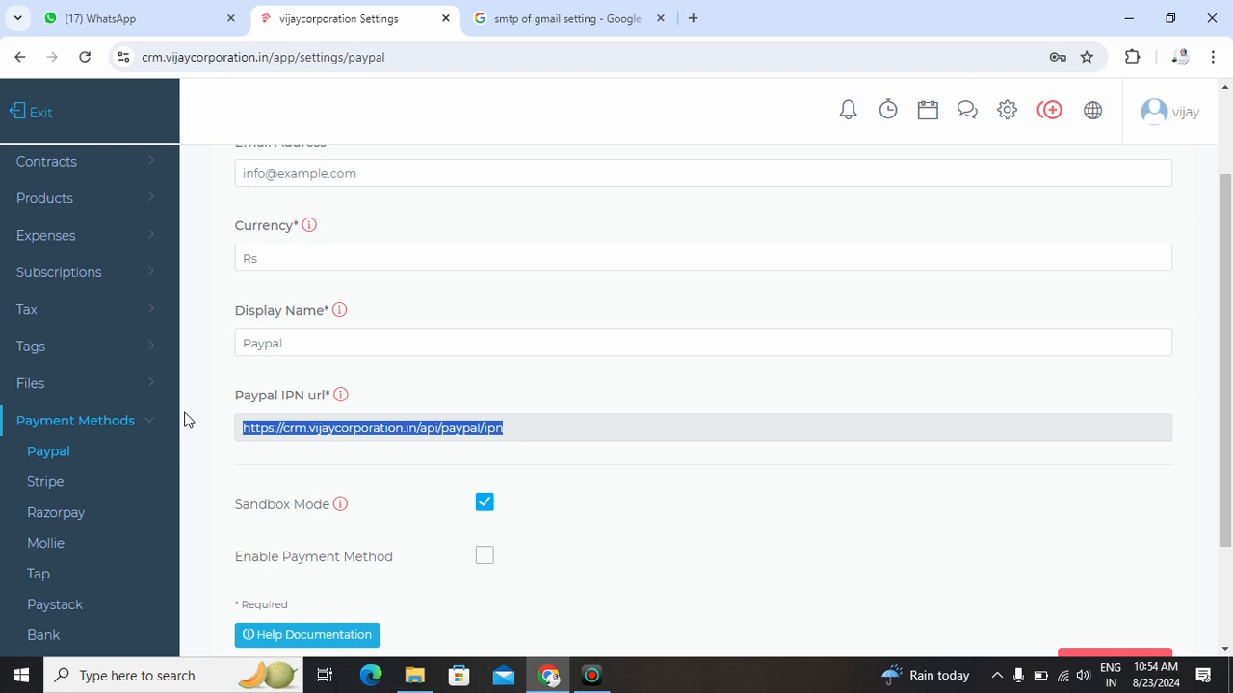
scroll(303, 478, down, 2)
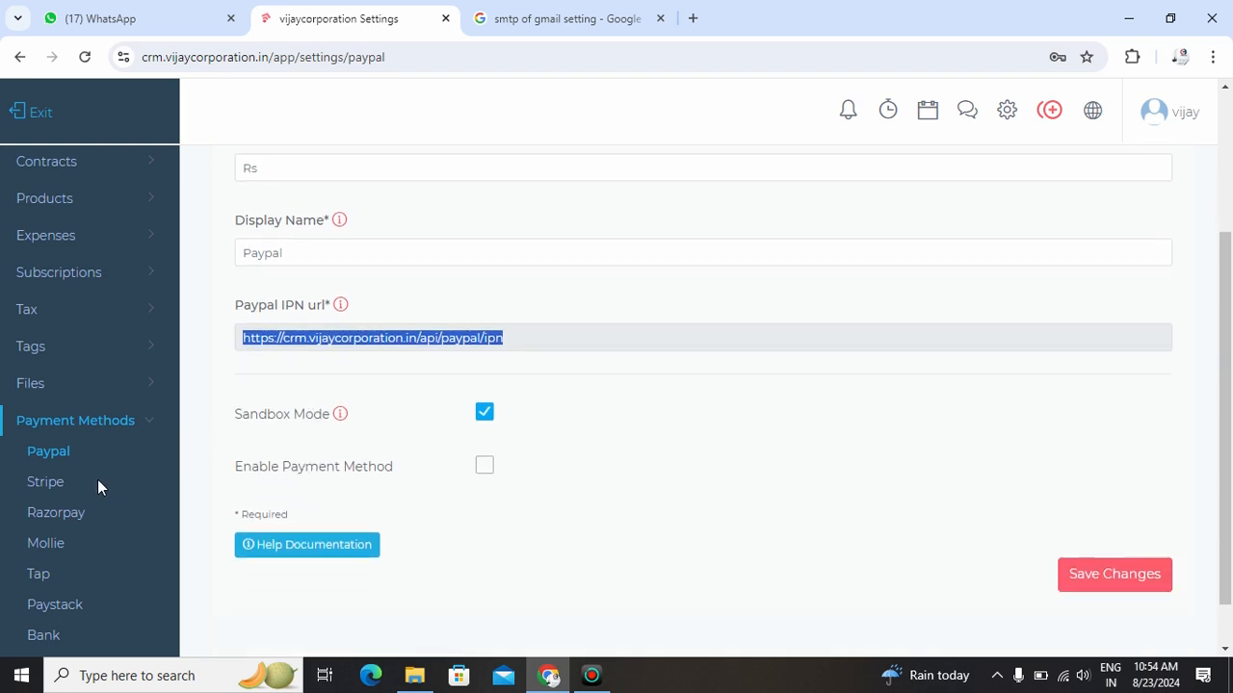
- Examine the Stripe payment method settings: the key fields, currency, display name, webhooks URL, and enable option
click(48, 482)
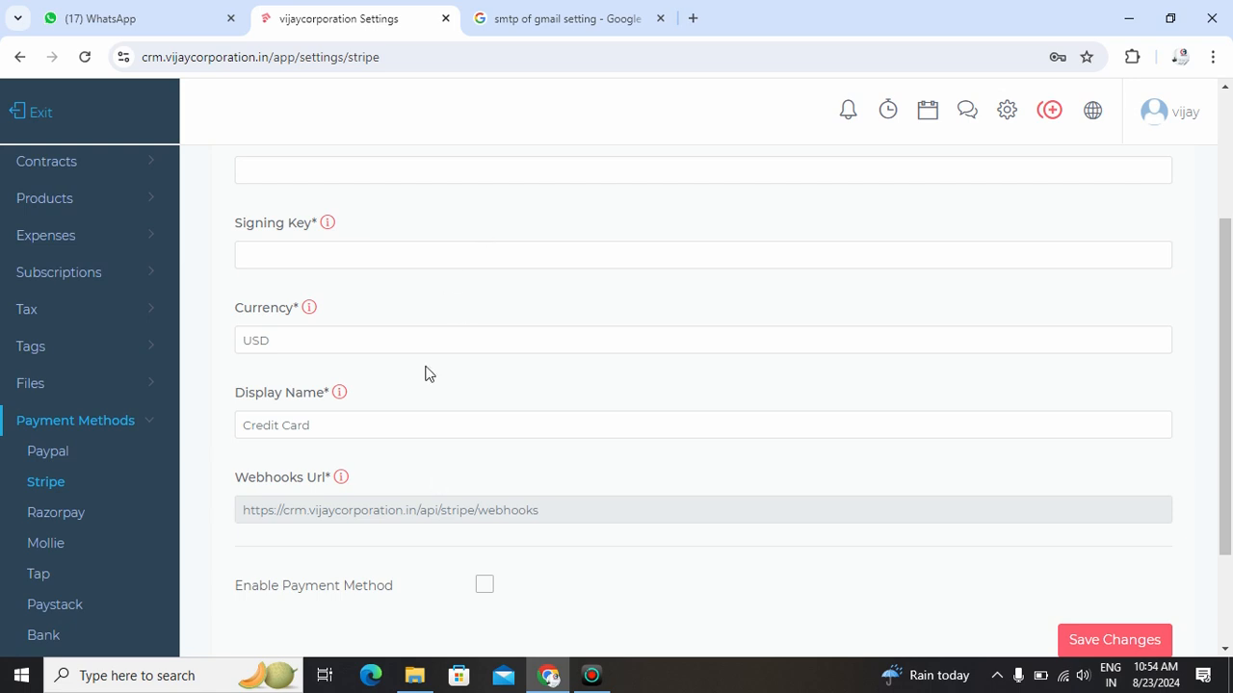
scroll(420, 344, up, 5)
click(321, 305)
click(292, 385)
click(293, 469)
scroll(293, 466, down, 3)
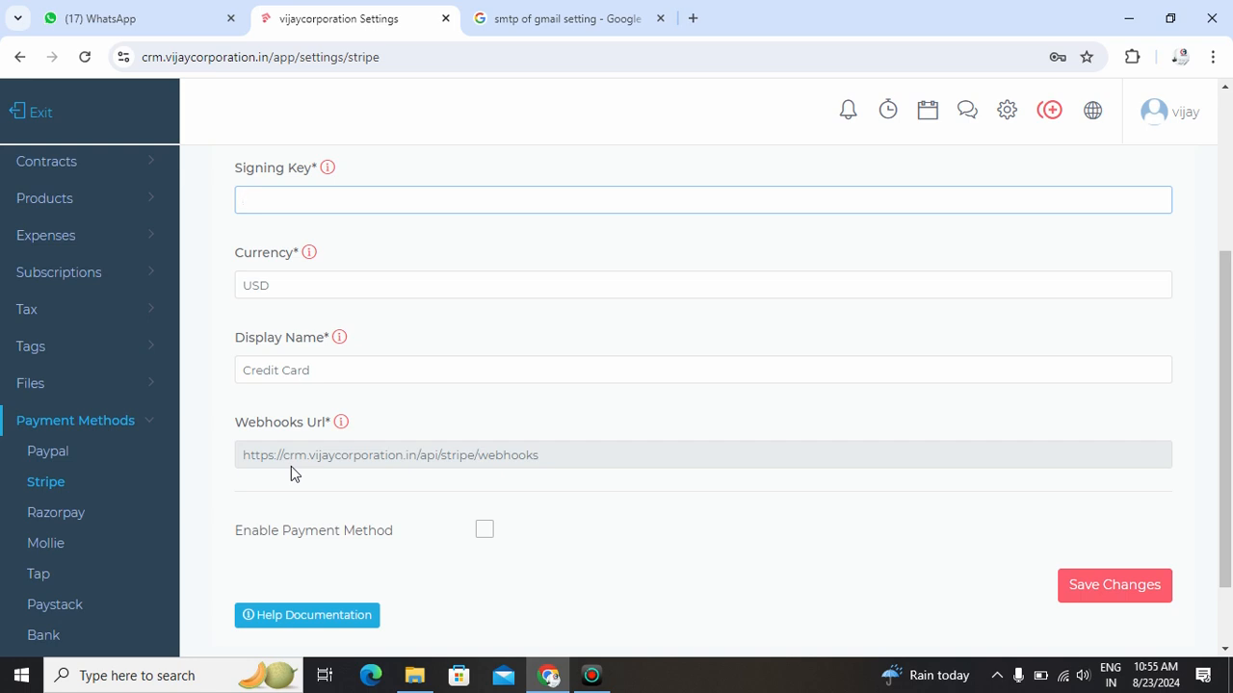
scroll(291, 466, down, 1)
drag(592, 360, 231, 361)
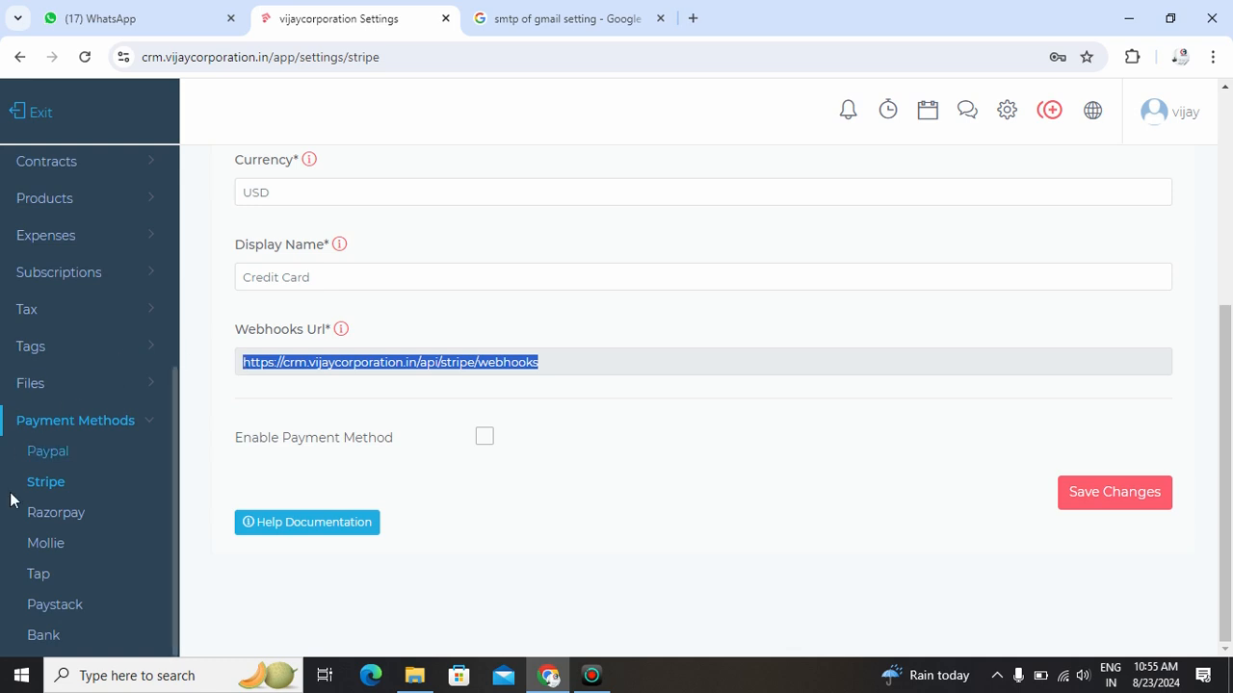
- Examine the Razorpay payment method settings: the key ID, secret key and currency fields
click(66, 517)
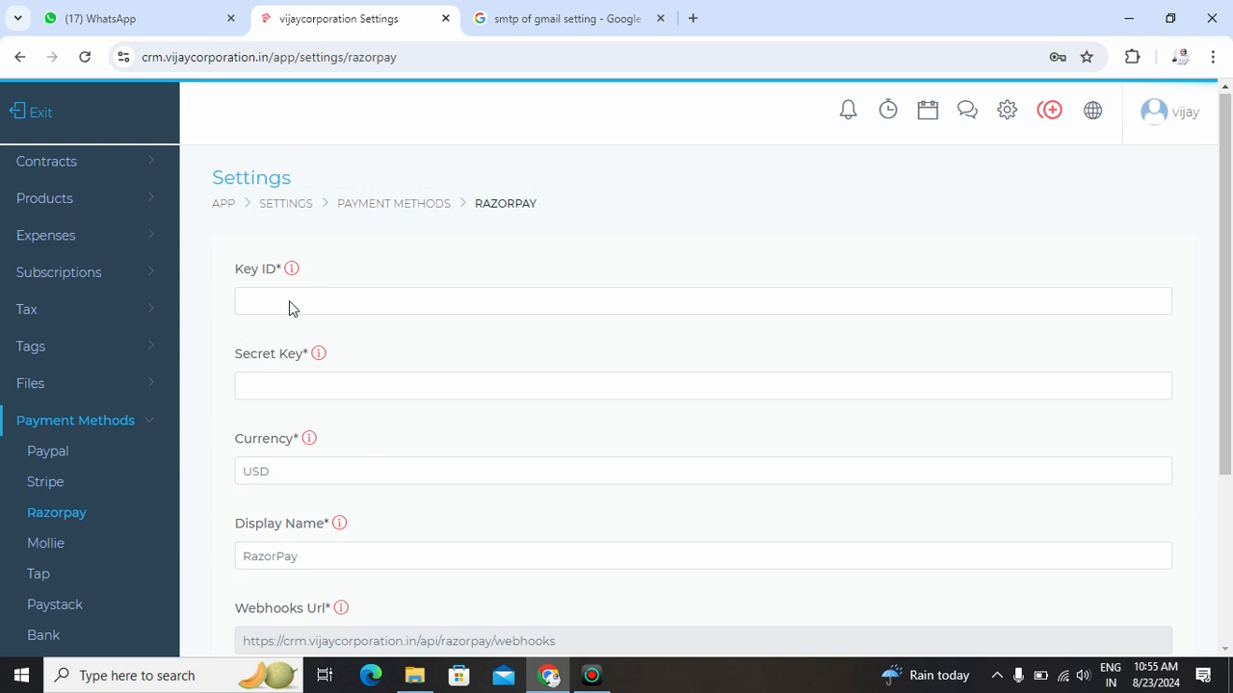
click(318, 307)
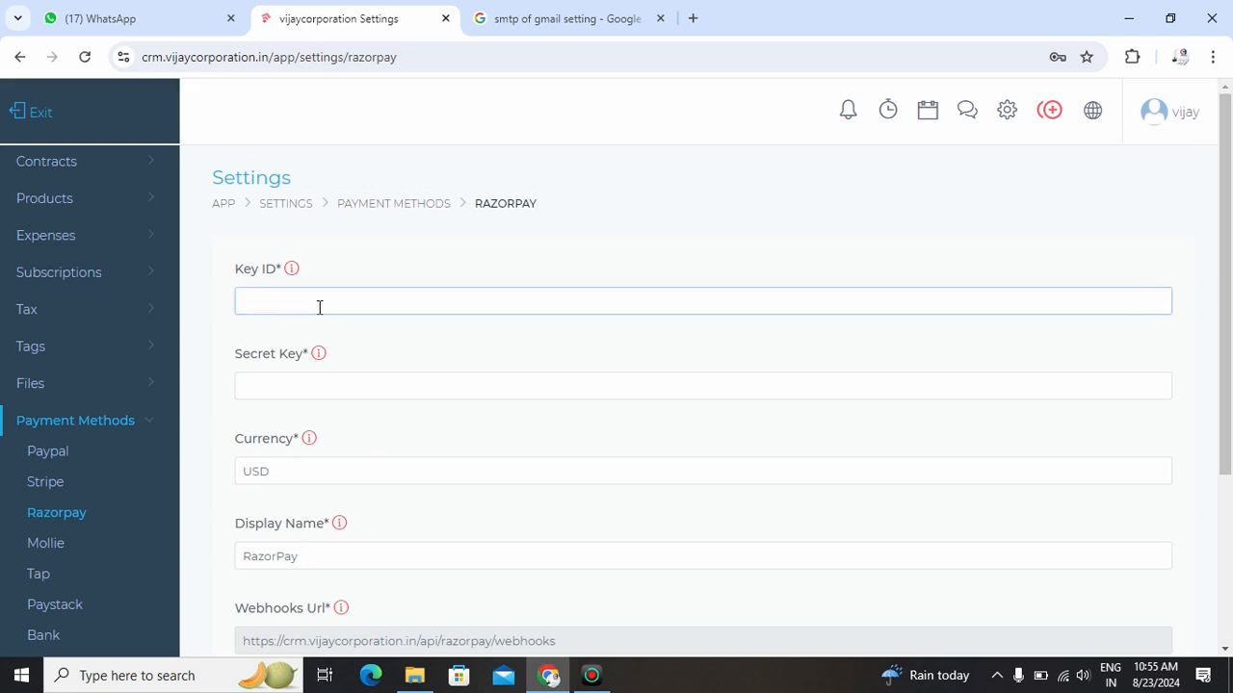
click(321, 383)
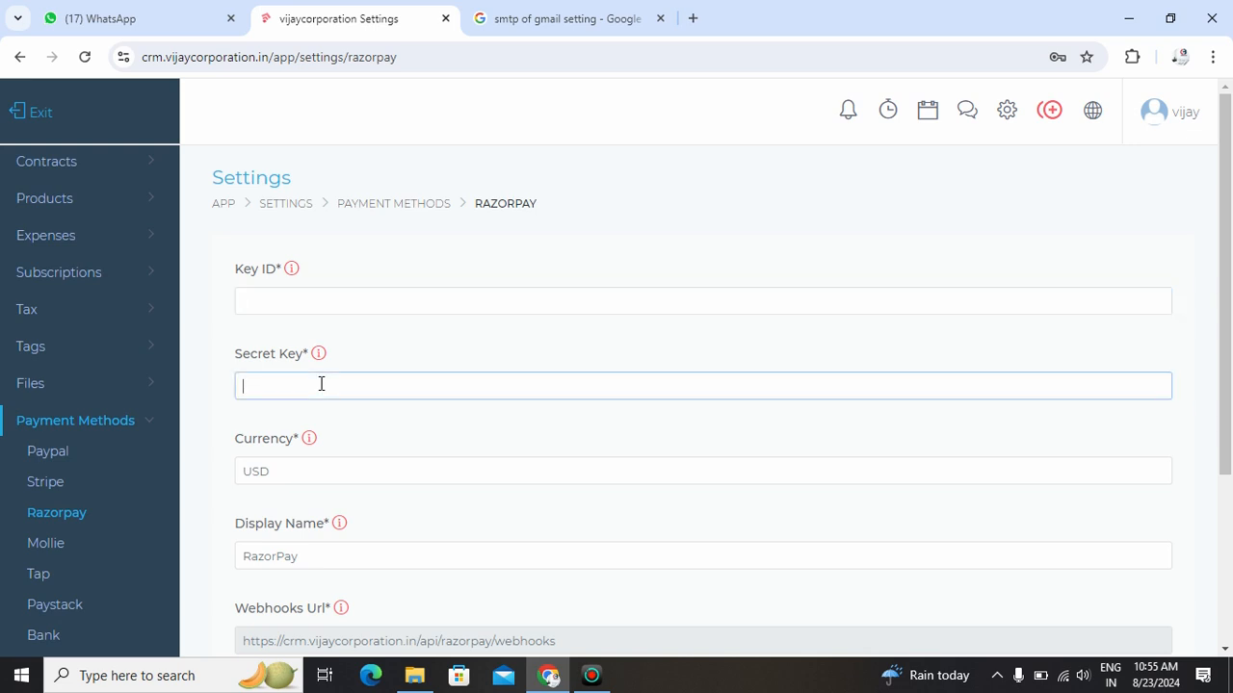
click(328, 302)
click(312, 399)
click(344, 305)
click(335, 361)
drag(280, 471, 218, 479)
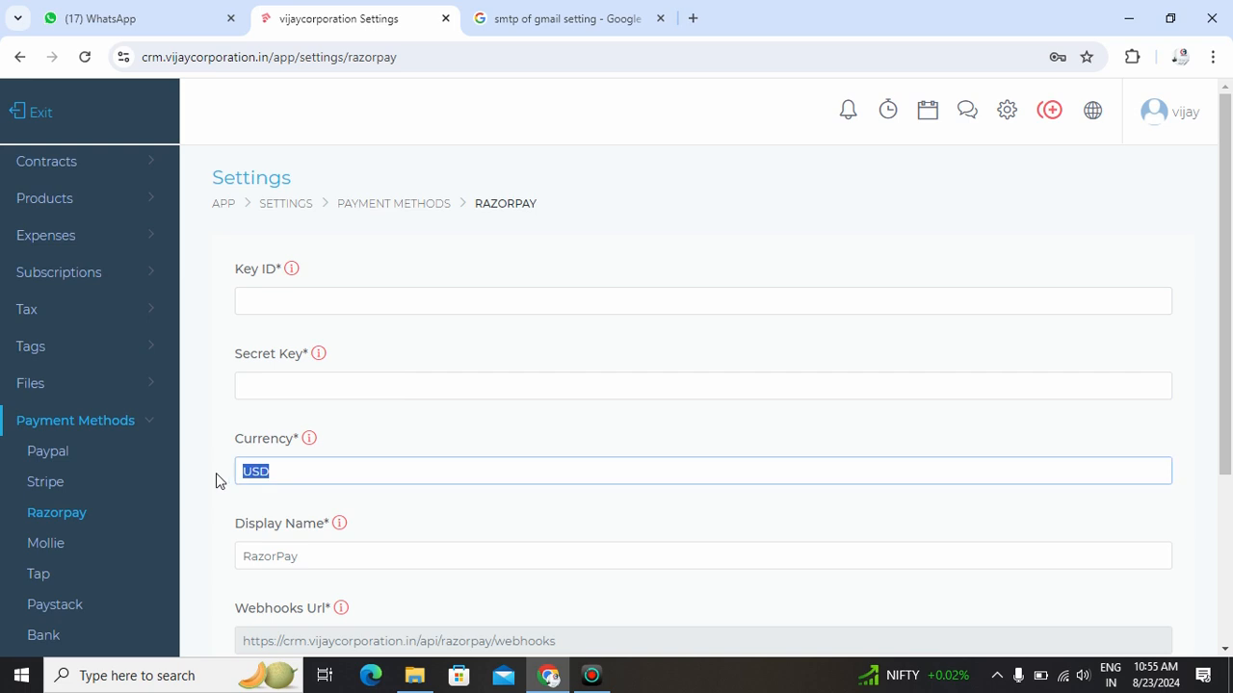
- Check the Razorpay display name and tick the option to enable the payment method without saving
scroll(304, 460, down, 1)
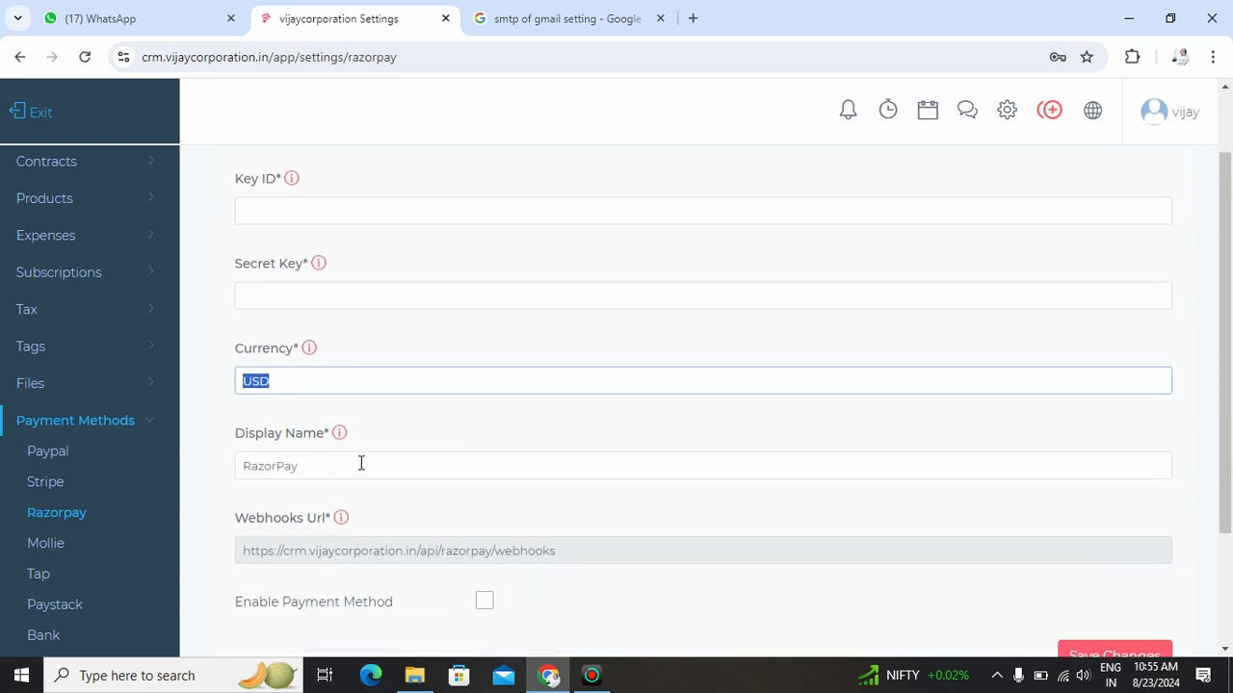
drag(188, 468, 320, 465)
scroll(321, 463, down, 2)
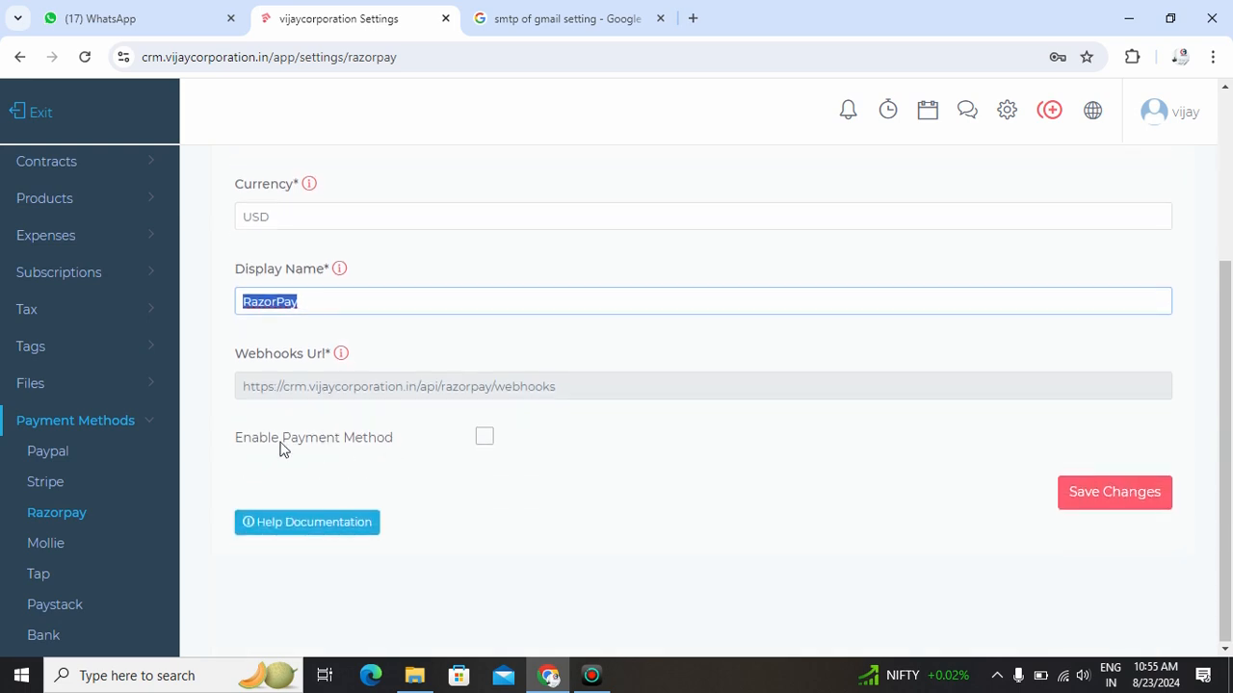
click(479, 448)
click(486, 445)
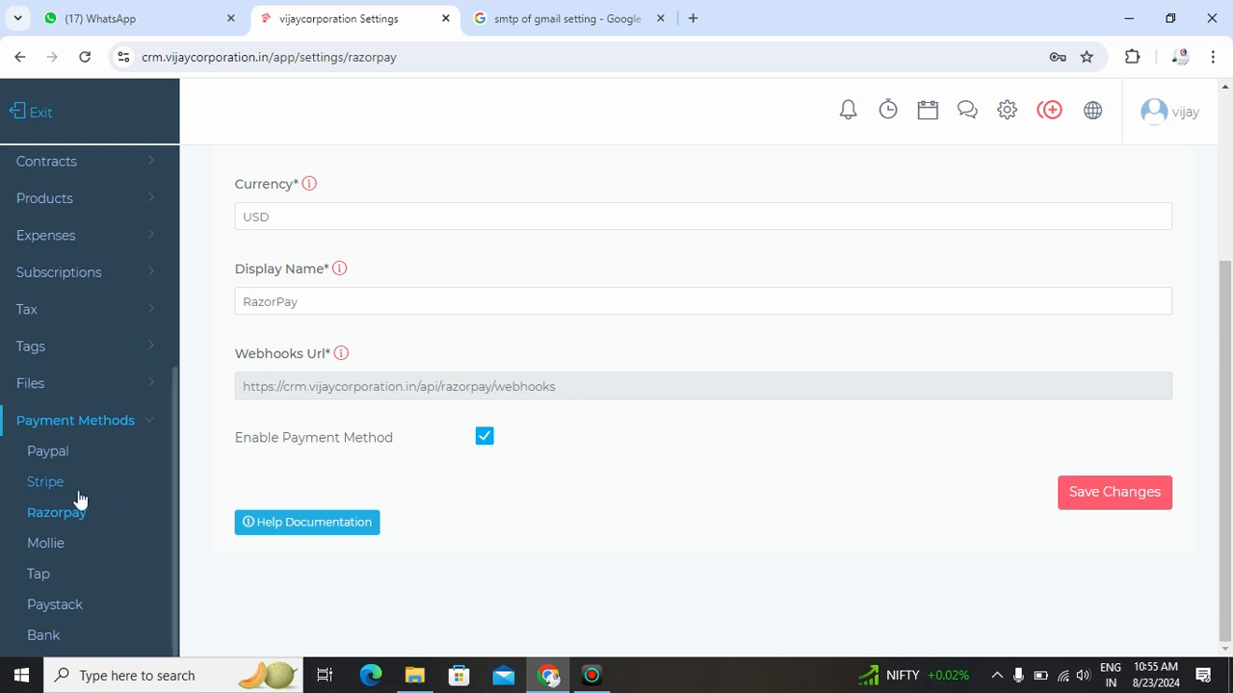
- Examine the Bank payment method settings: the example banking details, the display name, and the option to enable the payment method
scroll(77, 498, down, 2)
click(44, 451)
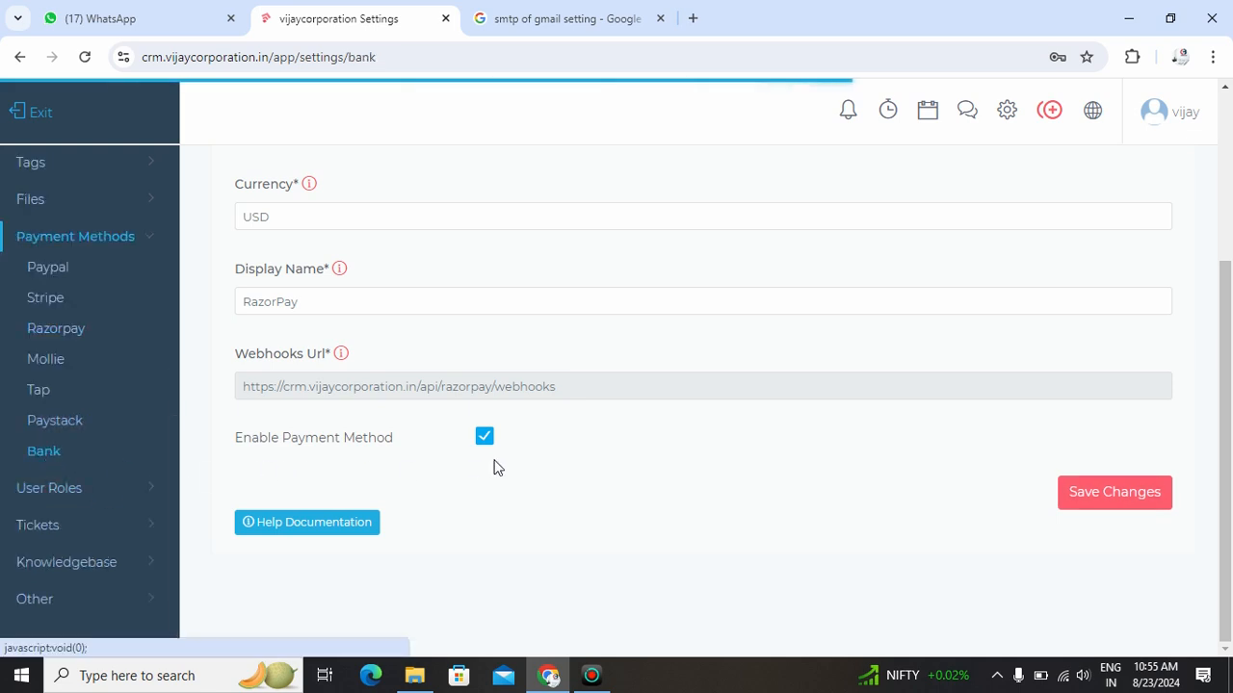
scroll(494, 467, up, 3)
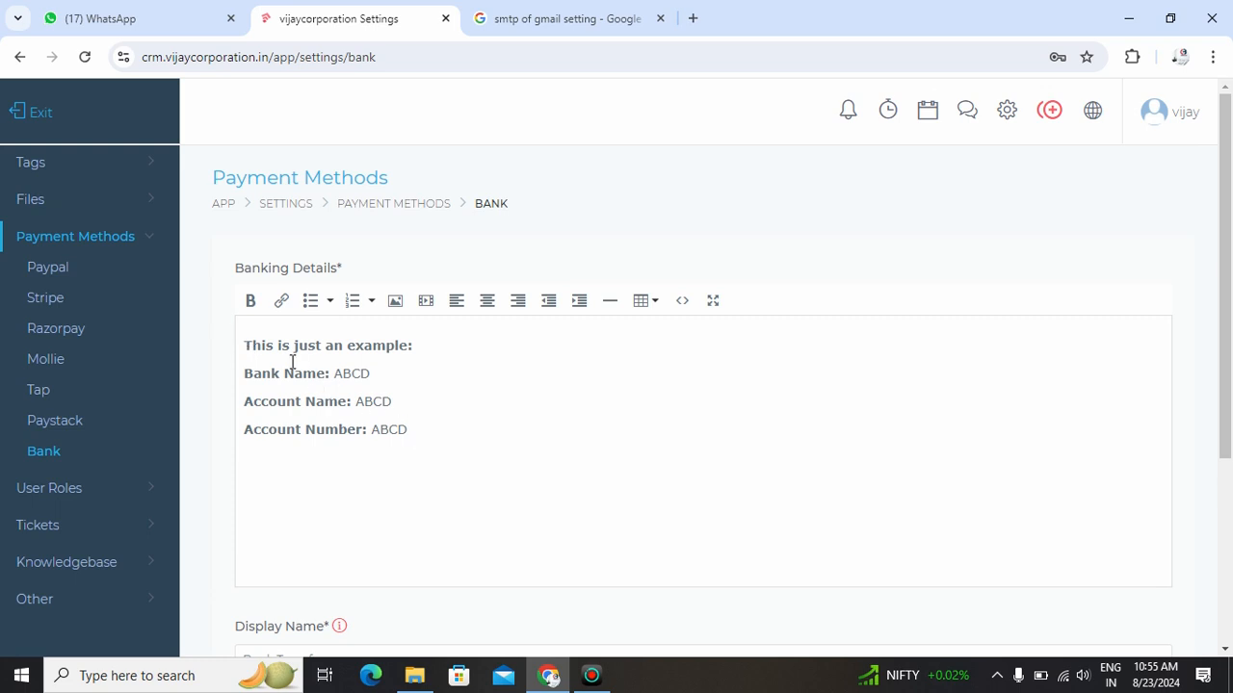
key(ctrl+a)
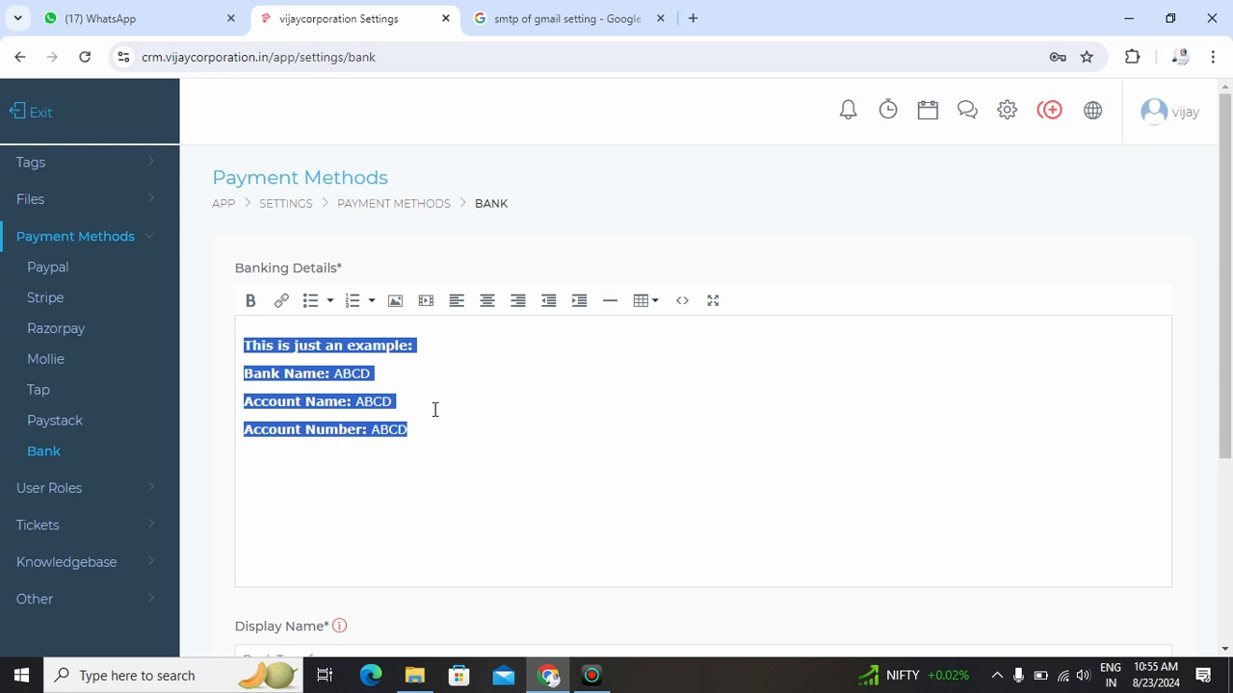
scroll(435, 409, down, 3)
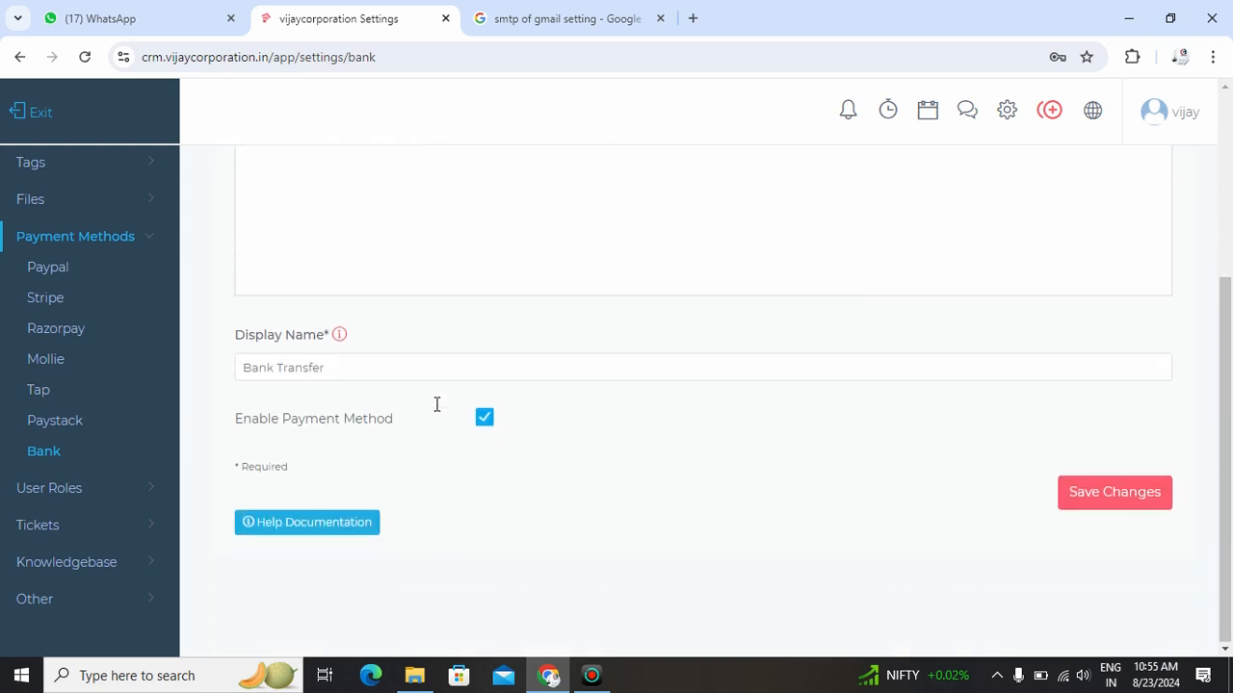
scroll(436, 404, up, 3)
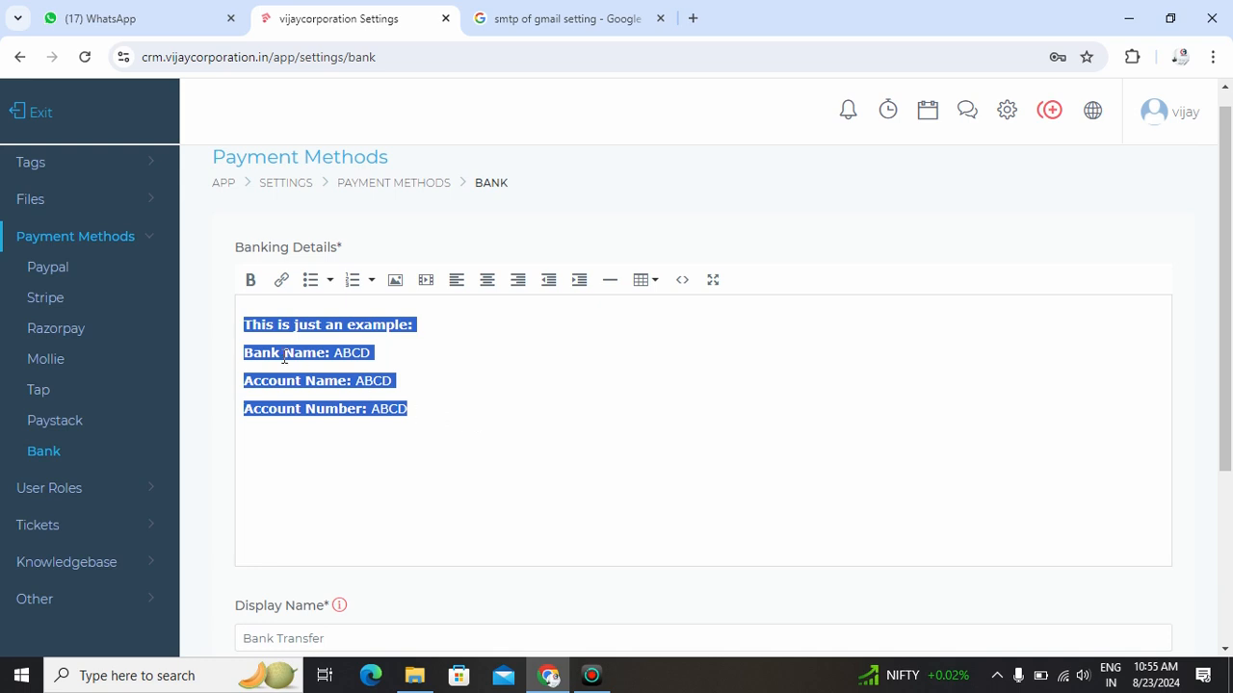
click(368, 358)
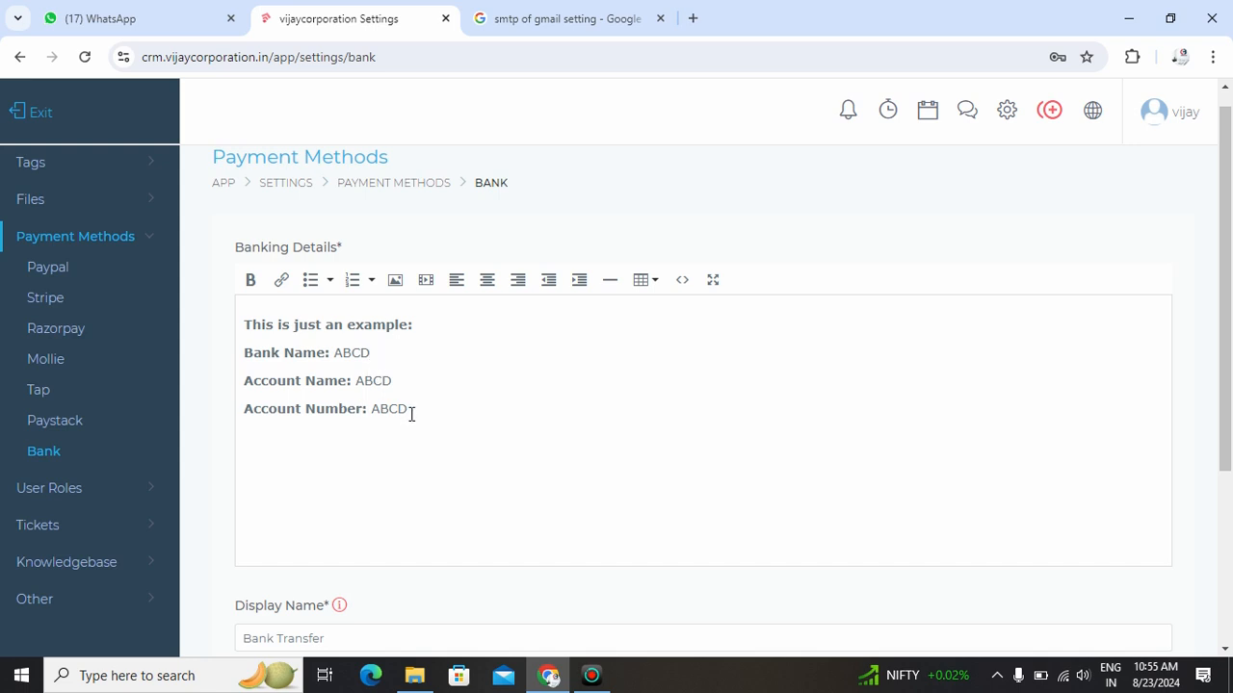
scroll(411, 414, down, 2)
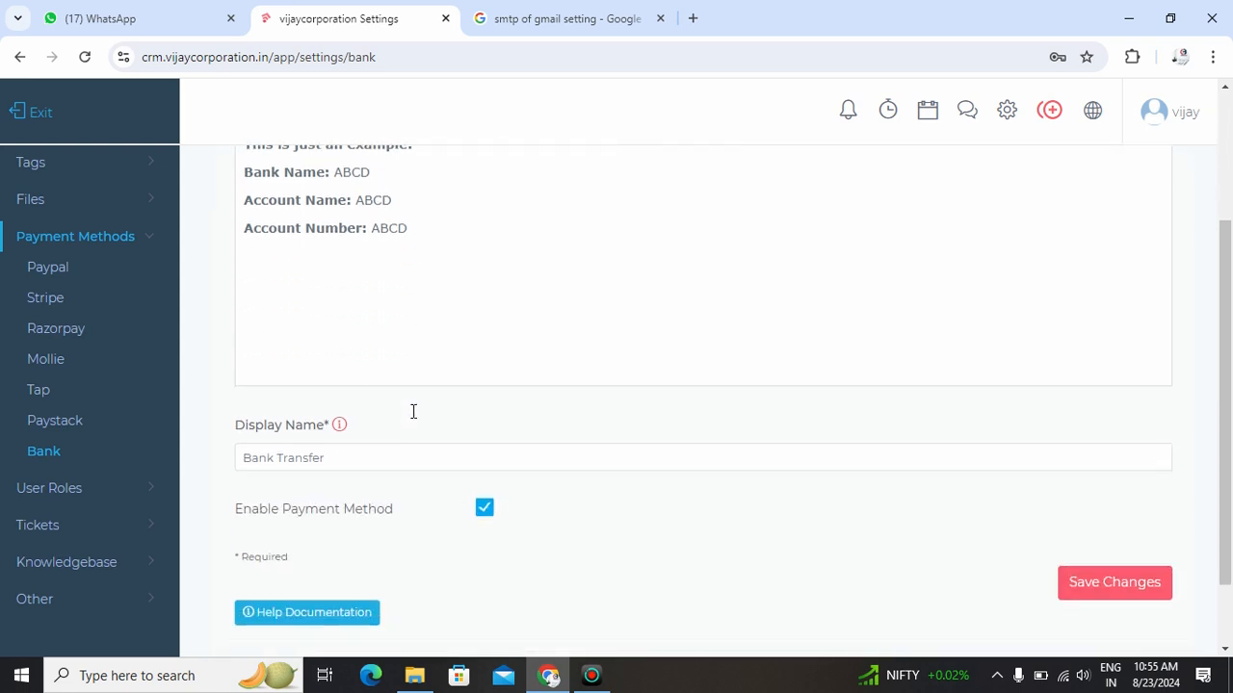
scroll(415, 410, down, 1)
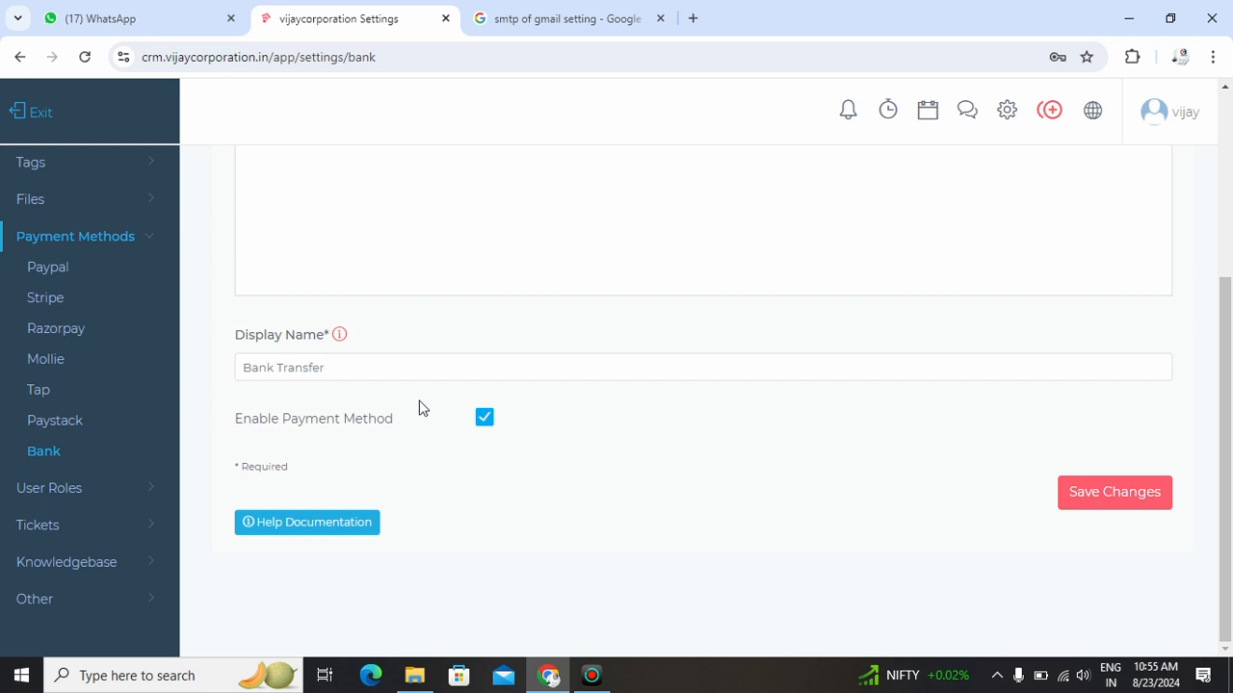
- Look over the remaining settings sections, including the Updates, reCAPTCHA and Tweak entries of the Other group
click(140, 239)
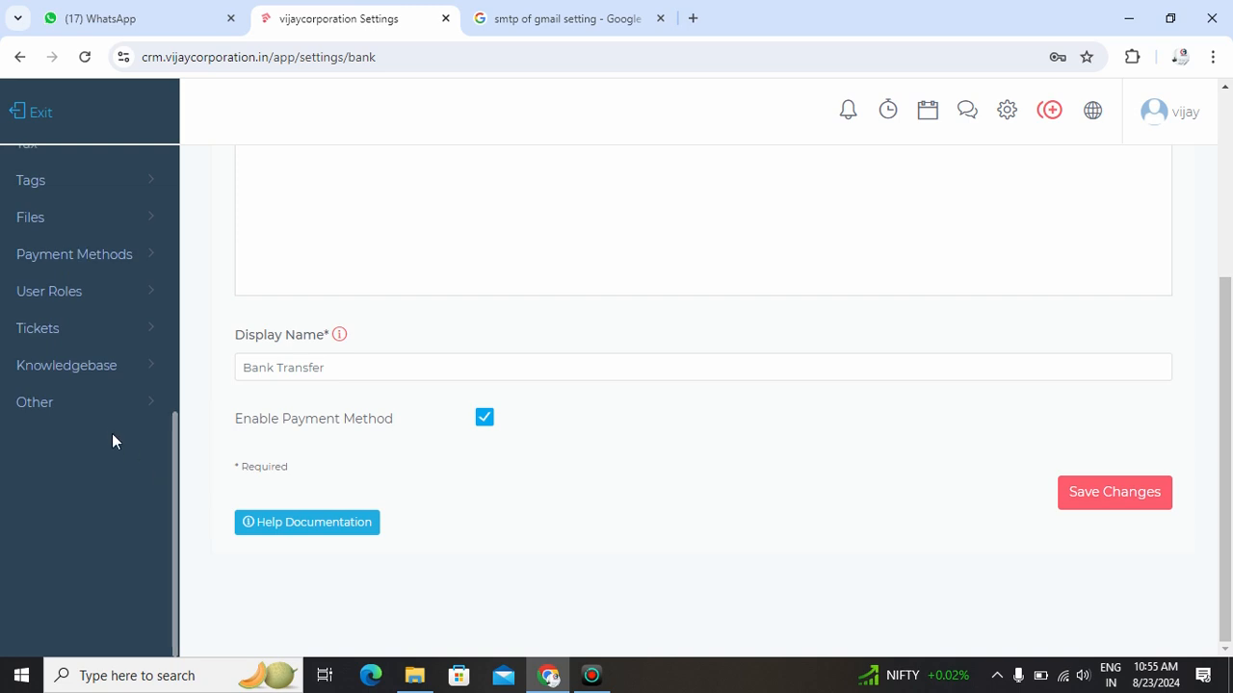
click(106, 403)
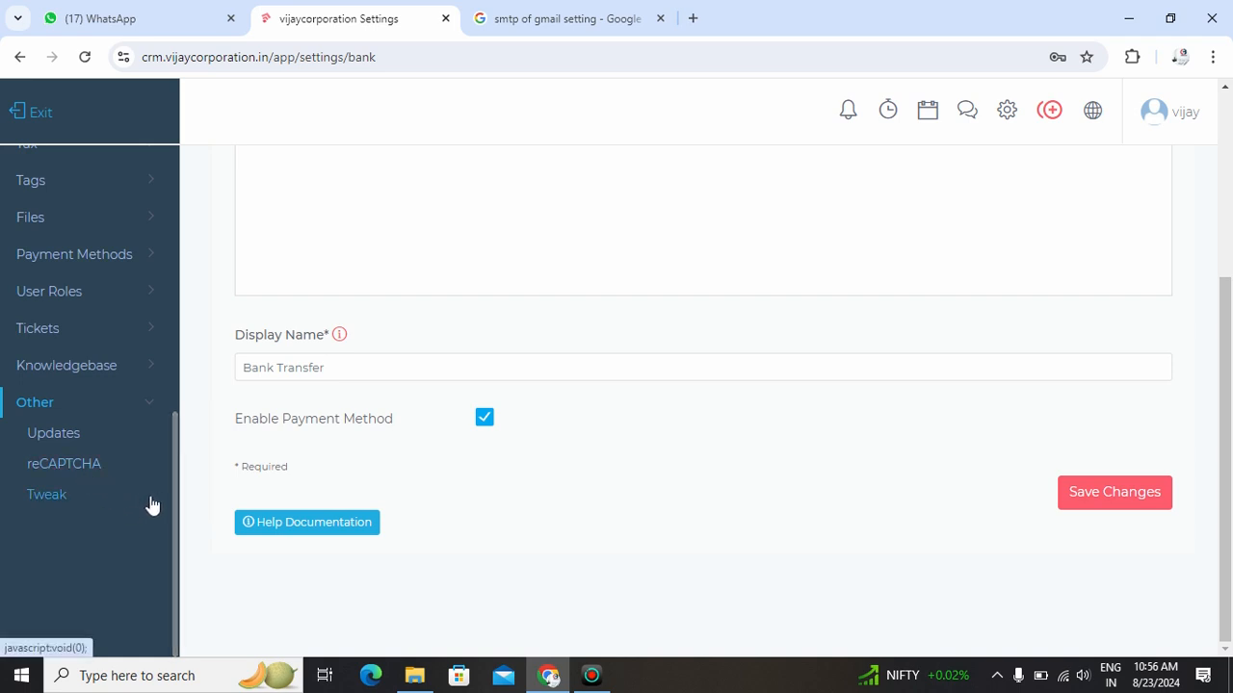
drag(173, 555, 216, 400)
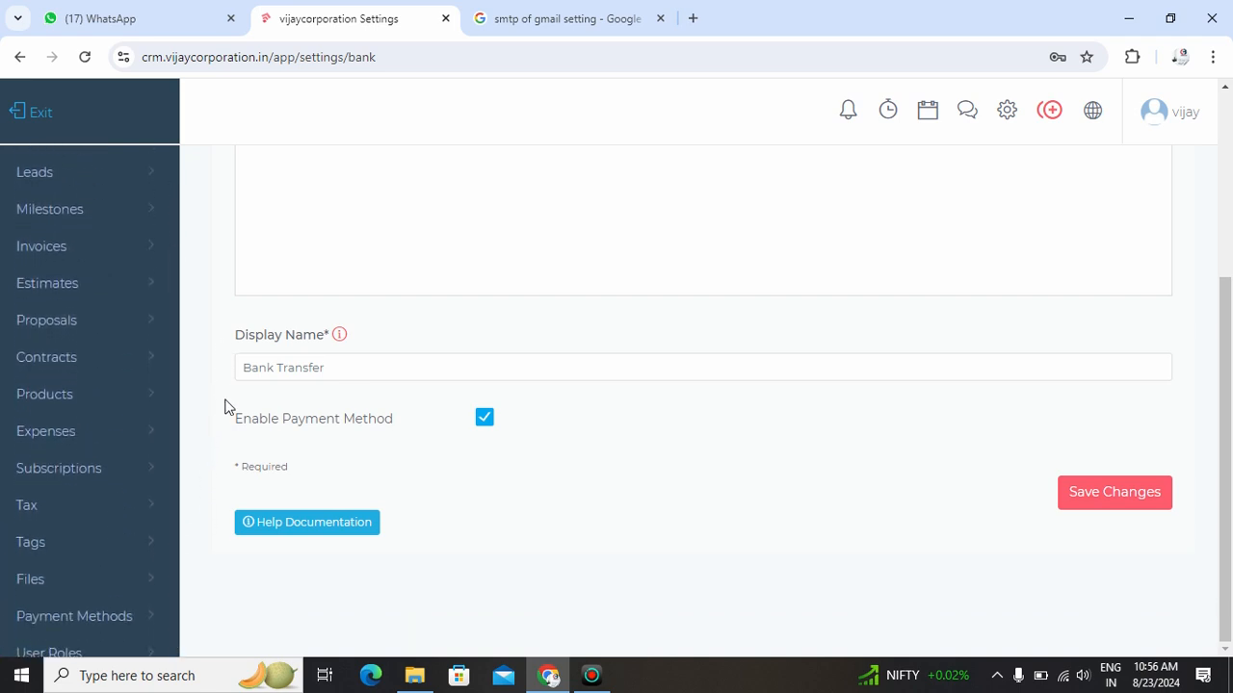
drag(1229, 481, 1230, 202)
drag(1230, 308, 1229, 464)
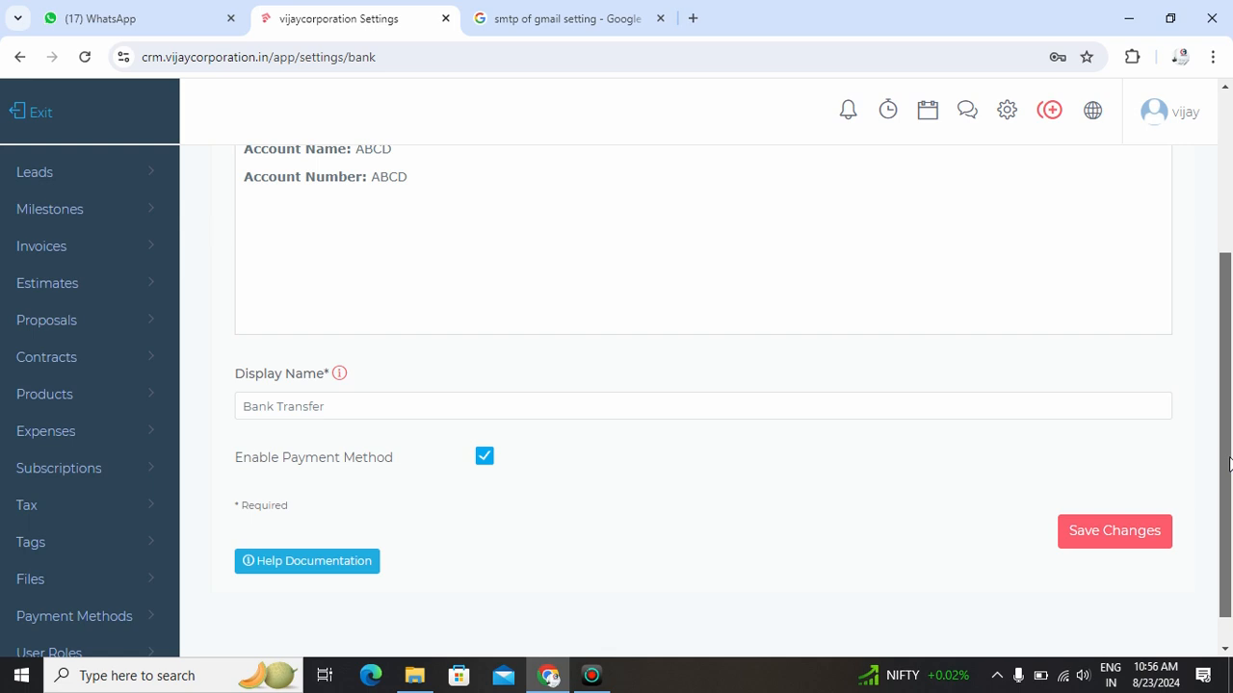